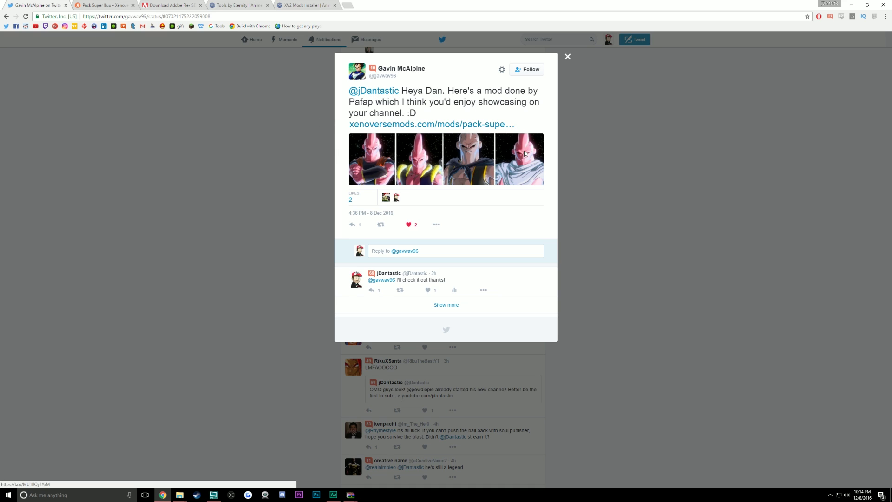
Step: Switch to the Pack Super Buu mod page and look through its preview images, video, description and installation notes
left_click(111, 7)
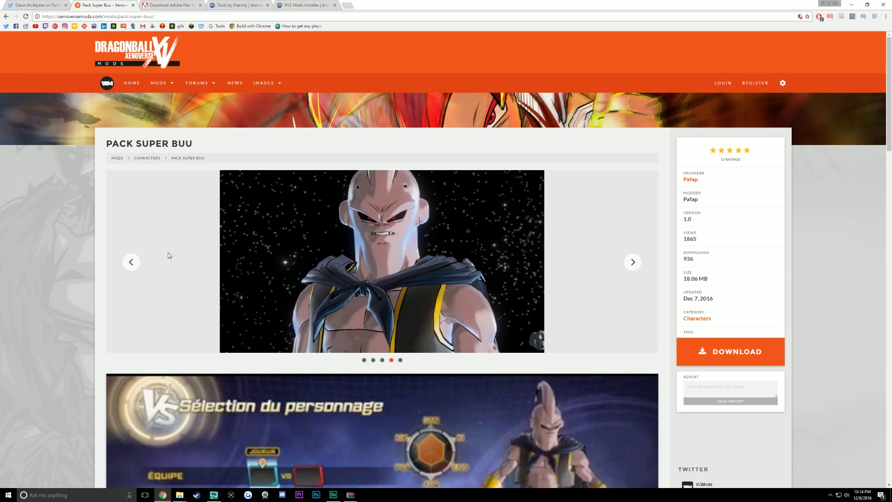
scroll(202, 255, "down", 4)
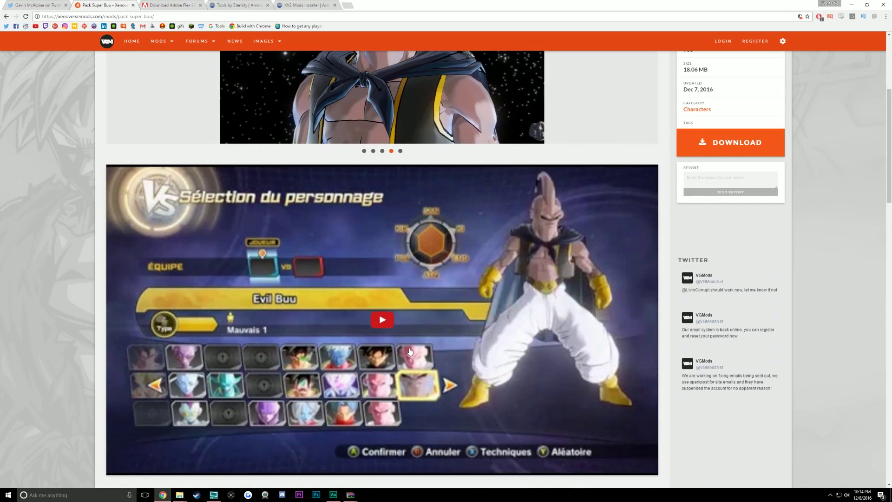
scroll(419, 362, "down", 1)
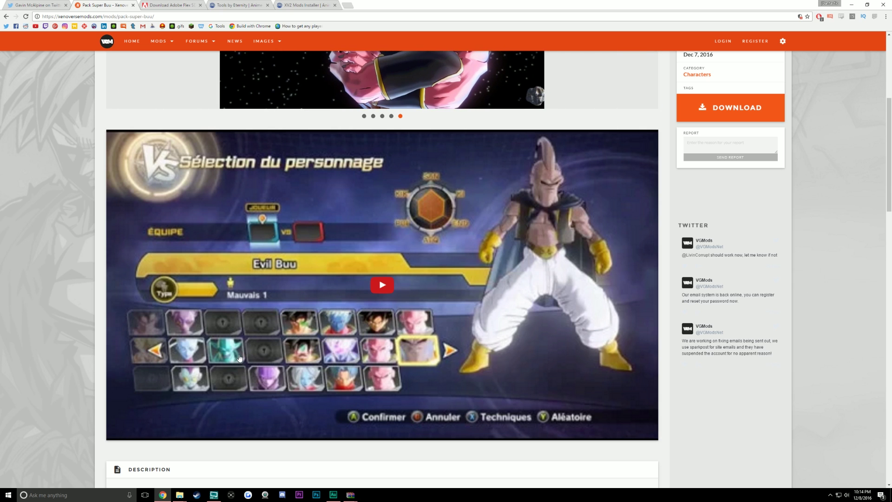
scroll(265, 365, "up", 5)
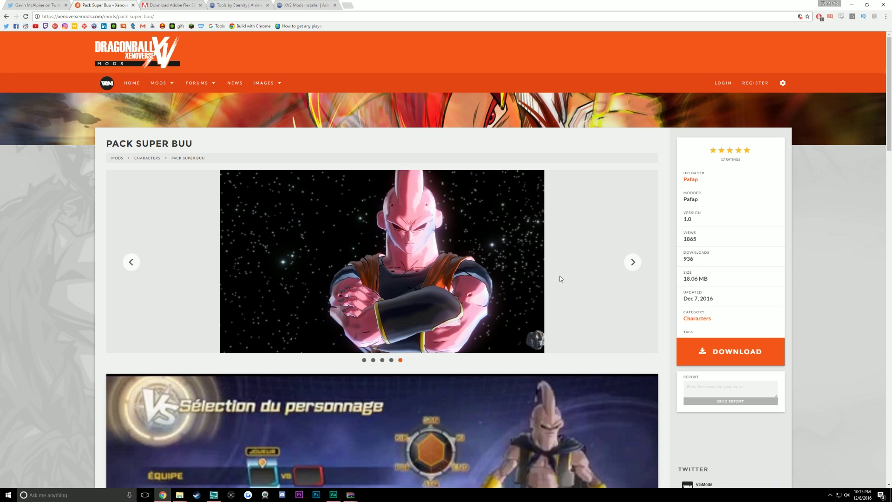
scroll(561, 280, "down", 8)
scroll(554, 278, "down", 2)
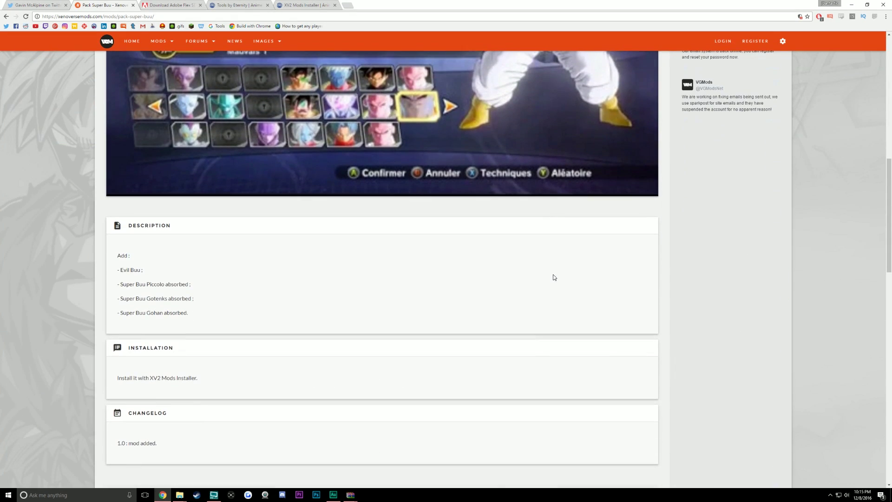
scroll(379, 375, "up", 3)
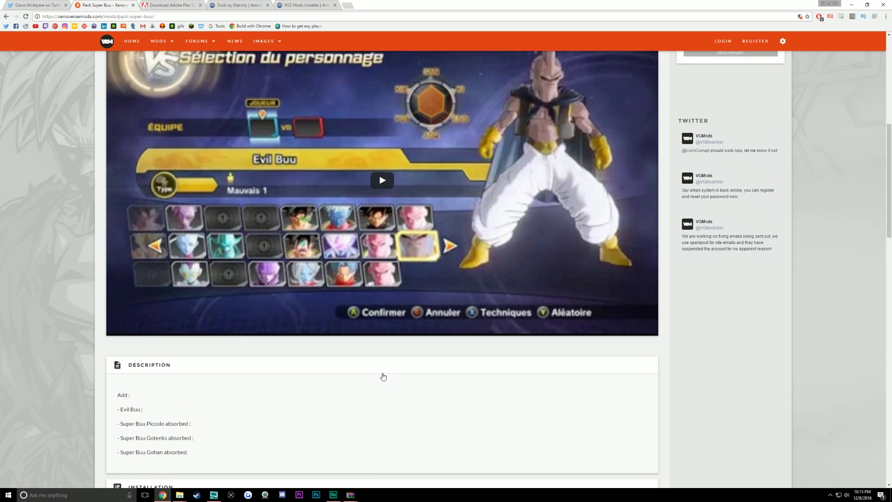
Step: View the contents of the Pack-Super-Buu.rar archive in WinRAR and return to the mod page
mouse_move(350, 496)
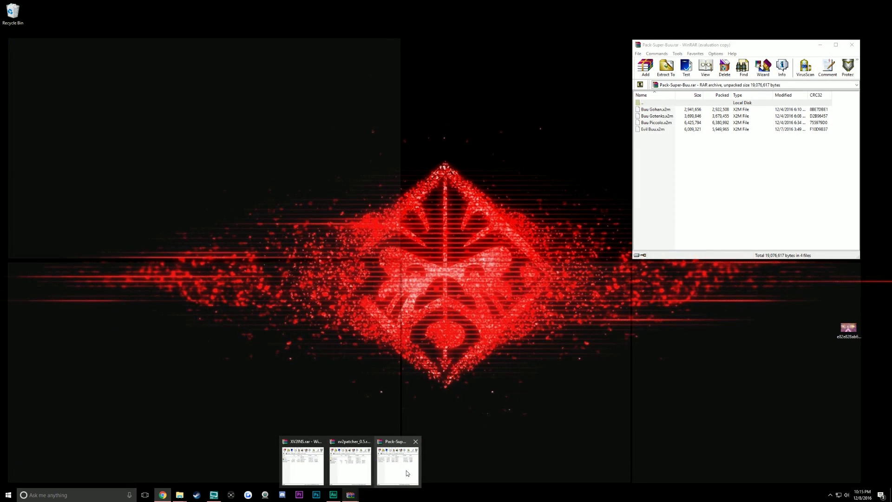
left_click(406, 470)
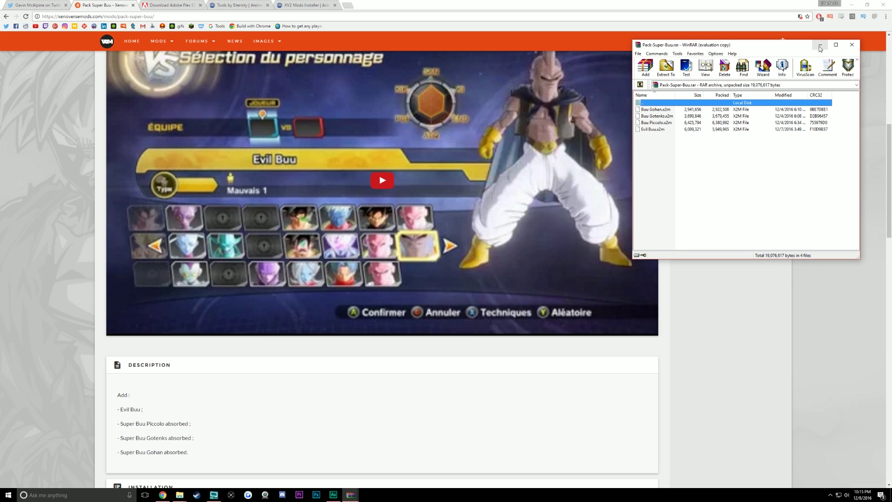
left_click(710, 10)
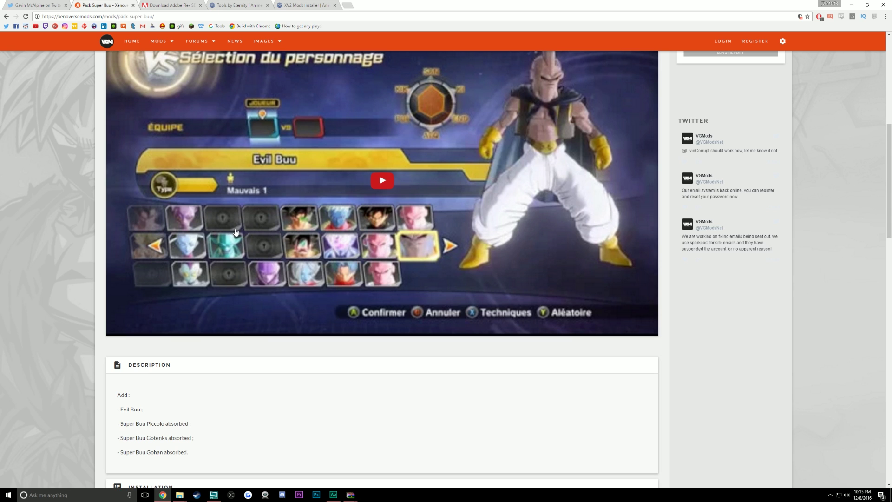
Step: Locate the mod page's download option, examine the .x2m files in Pack-Super-Buu.rar in a maximized window, and return to the page
scroll(603, 311, "up", 7)
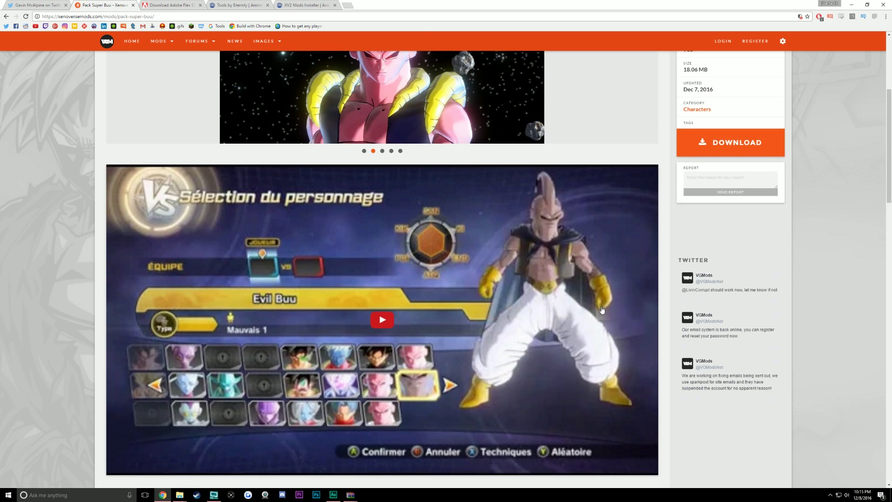
scroll(490, 255, "up", 1)
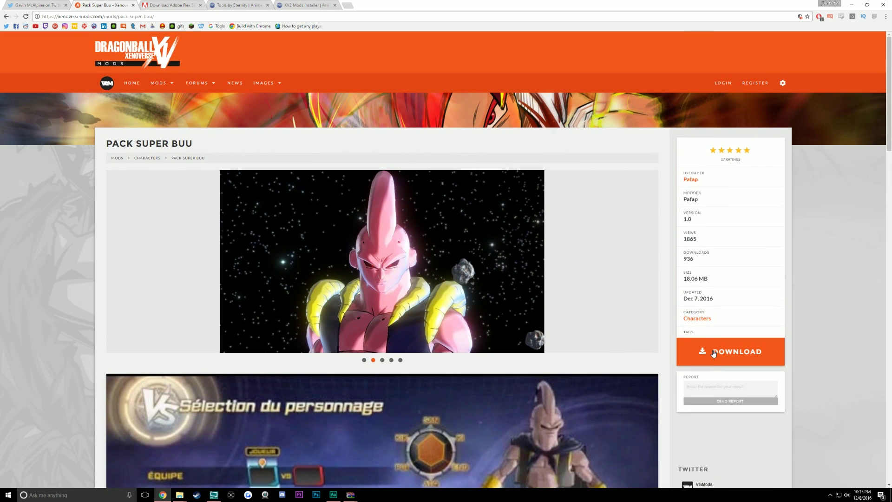
mouse_move(461, 202)
mouse_move(354, 495)
left_click(395, 458)
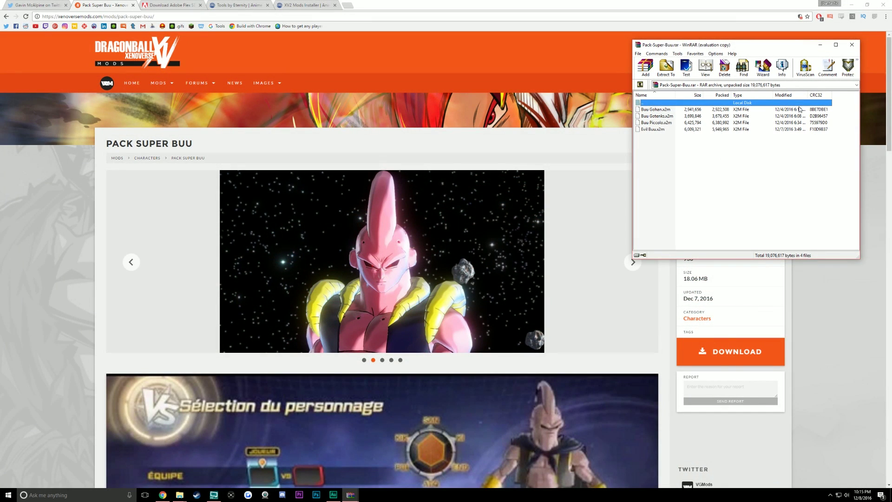
left_click(836, 45)
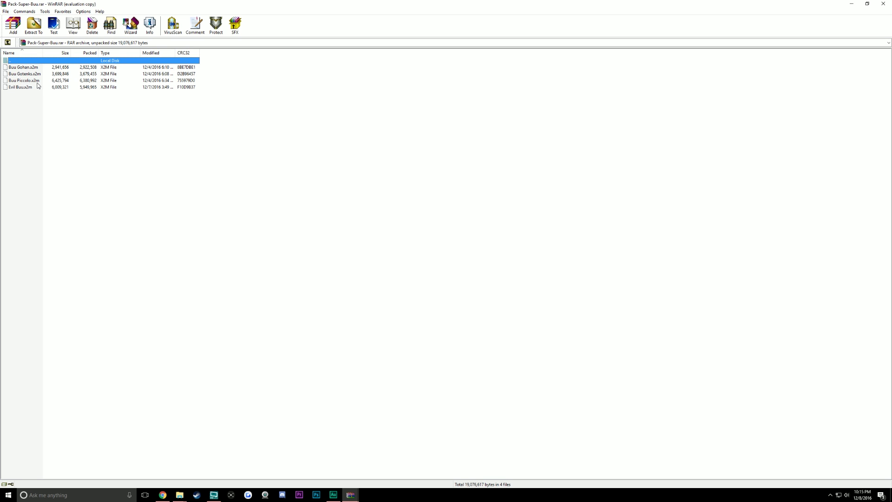
left_click(868, 5)
left_click(622, 48)
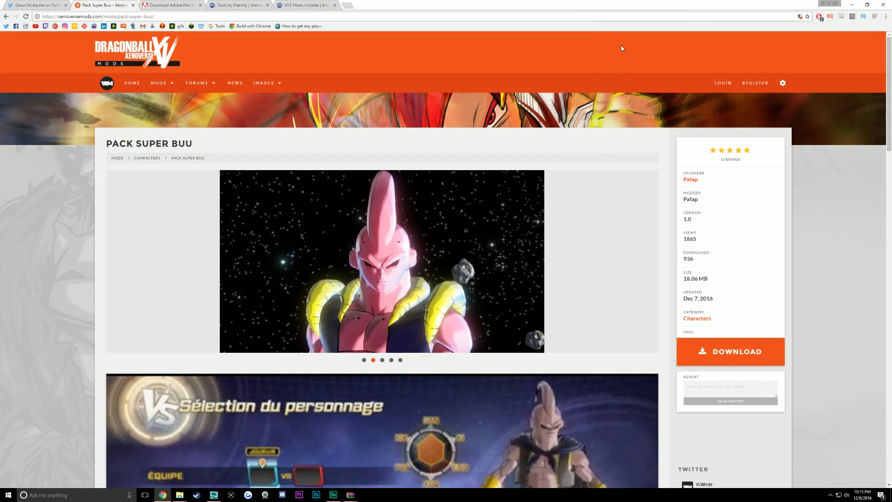
Step: Switch to the Adobe Flex SDK download page and place the File Explorer window of the Adobe Flex bin folder below its content
left_click(181, 5)
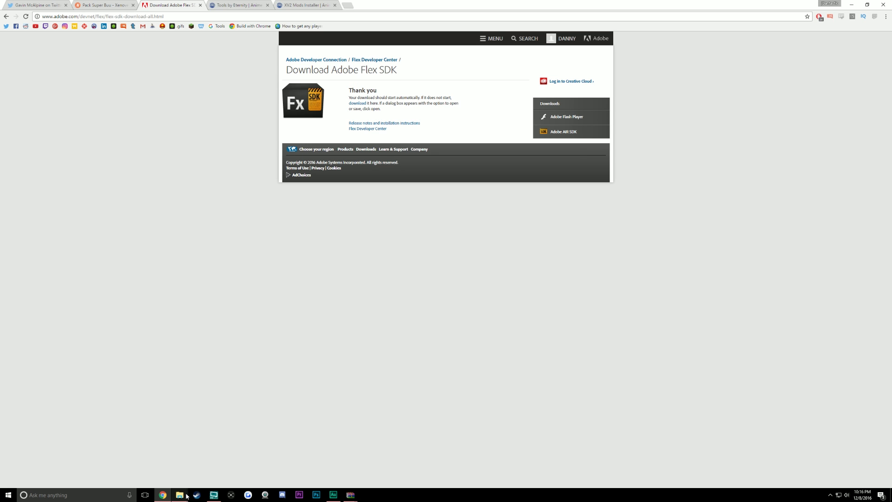
mouse_move(186, 496)
left_click(205, 467)
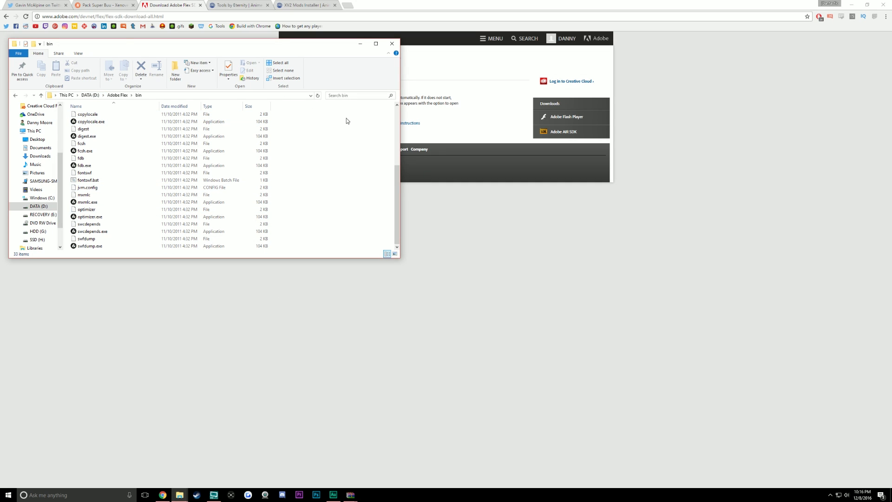
left_click_drag(172, 45, 400, 200)
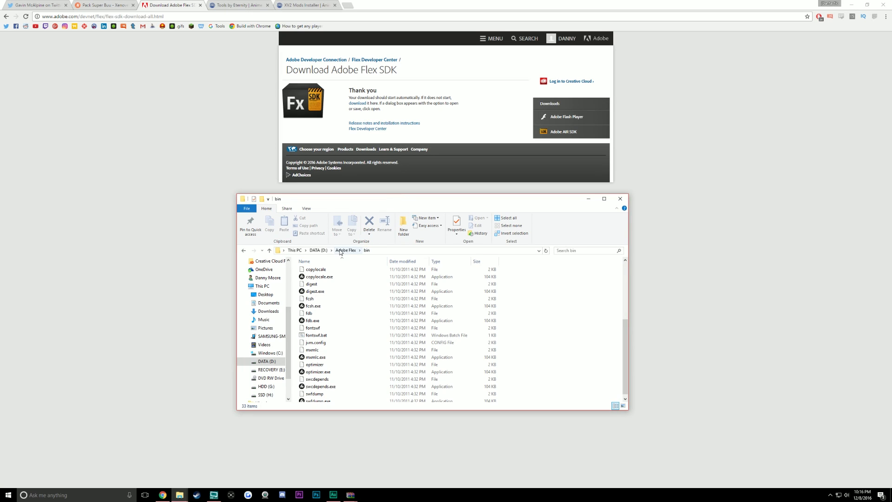
Step: Browse from the root of drive D: through the Adobe Flex folder into its bin subfolder and select mxmlc.exe
left_click(341, 252)
left_click(323, 251)
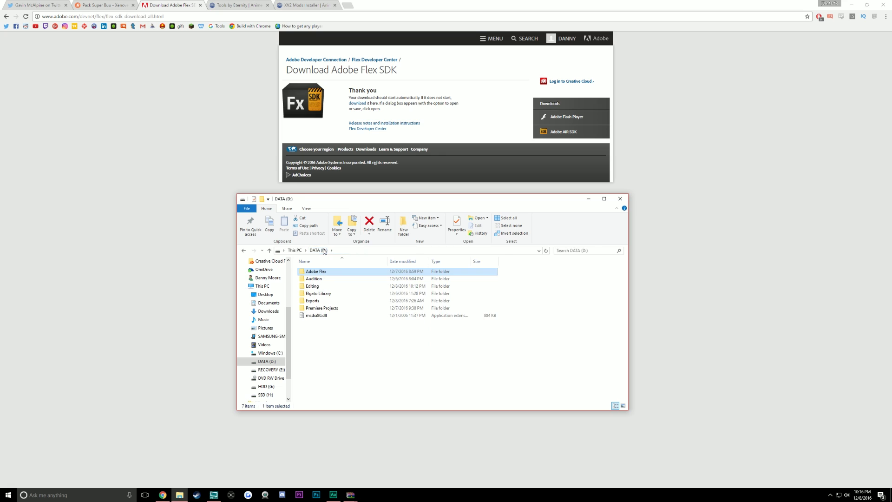
double_click(330, 275)
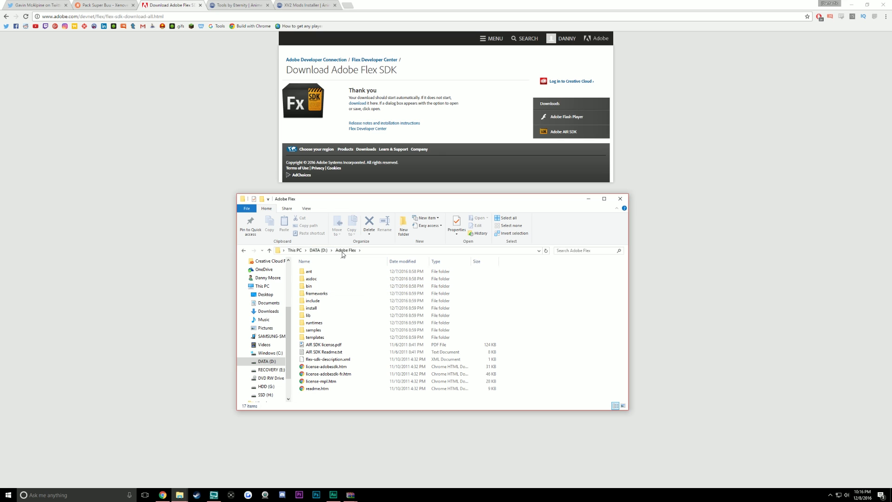
left_click(325, 251)
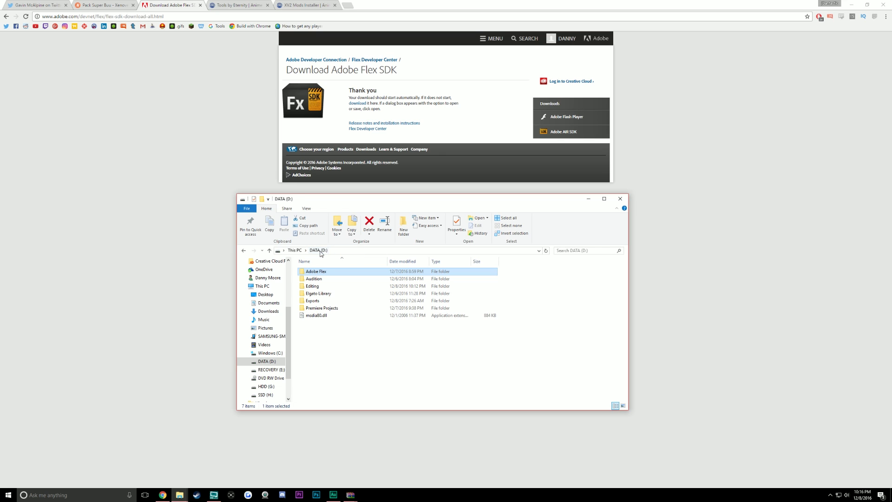
double_click(316, 271)
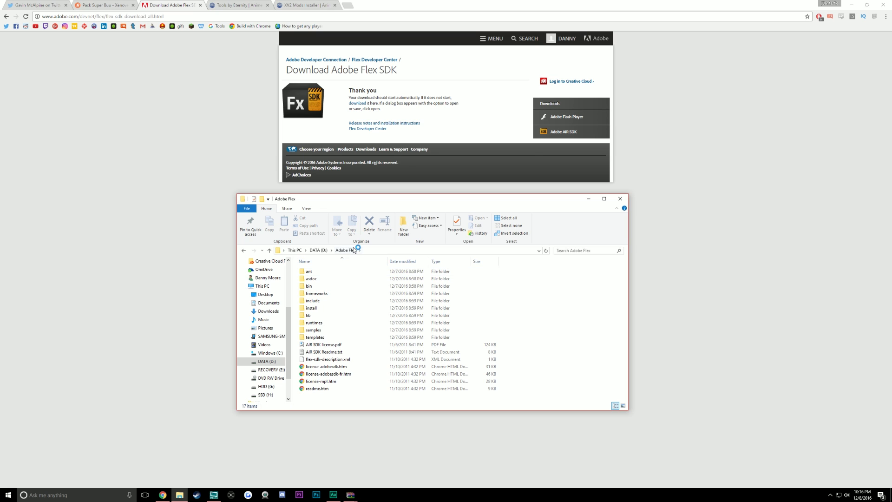
double_click(309, 286)
scroll(399, 333, "down", 5)
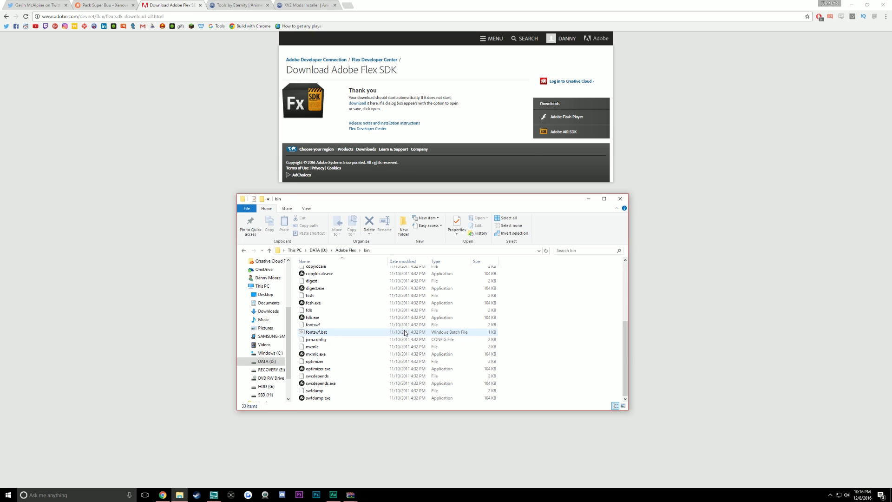
left_click(327, 356)
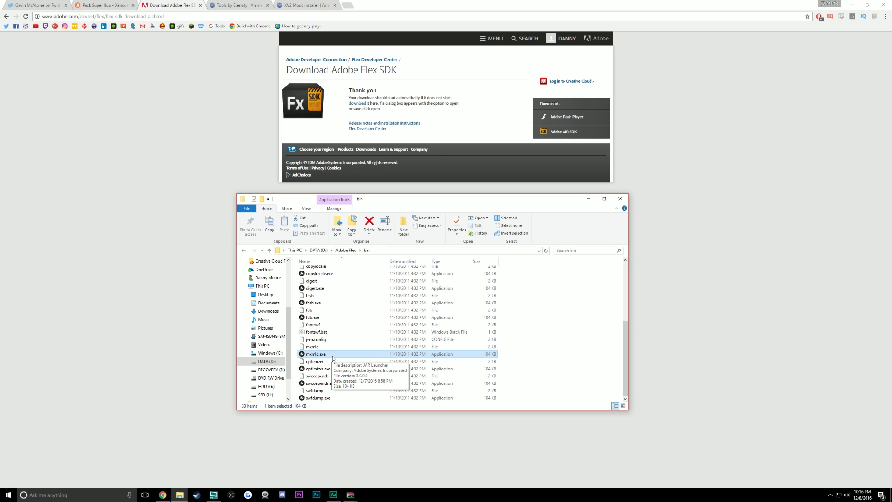
Step: Switch to the Tools by Eternity forum thread and highlight the XV2 Mods Installer entry in its first post
left_click(471, 6)
left_click(237, 5)
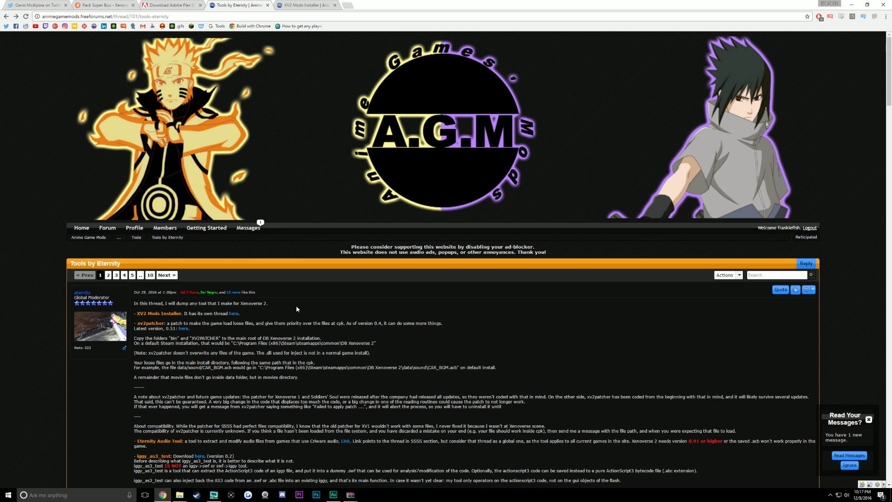
left_click_drag(136, 313, 182, 314)
Step: Review the requirements, warnings and troubleshooting guide in the XV2 Mods Installer thread, and return to the Tools by Eternity thread
left_click(320, 5)
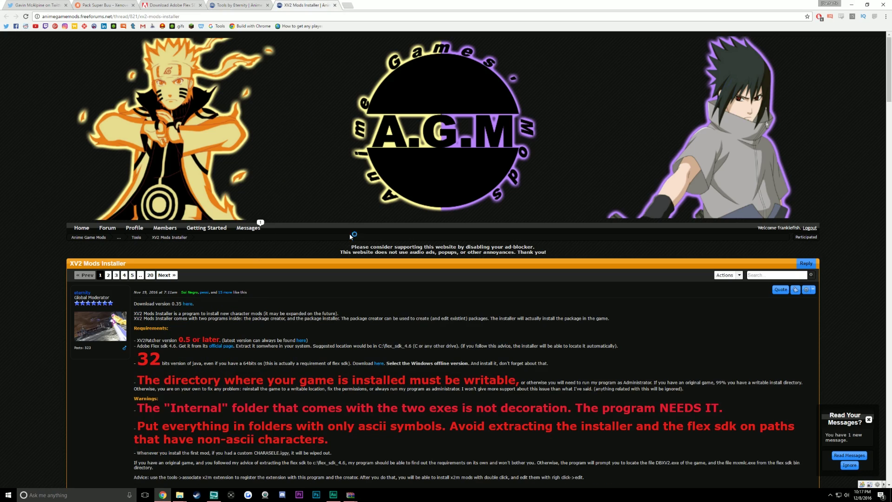
scroll(367, 287, "down", 2)
scroll(367, 286, "down", 8)
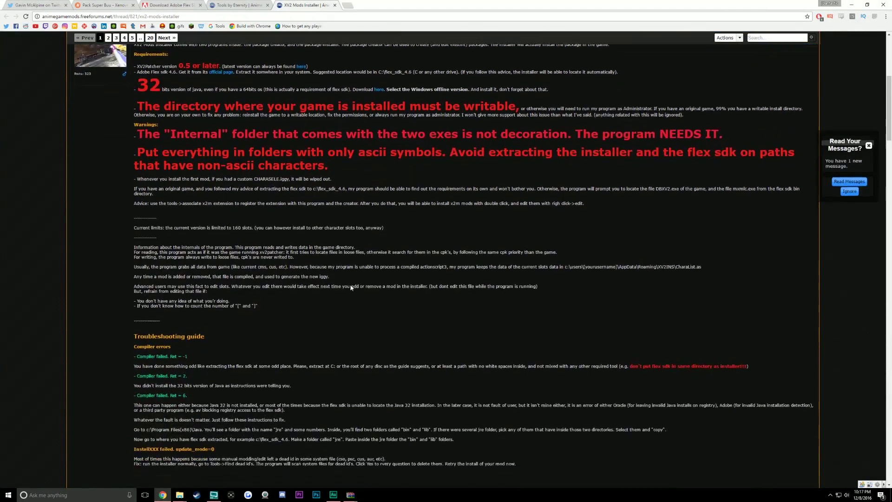
scroll(346, 287, "up", 5)
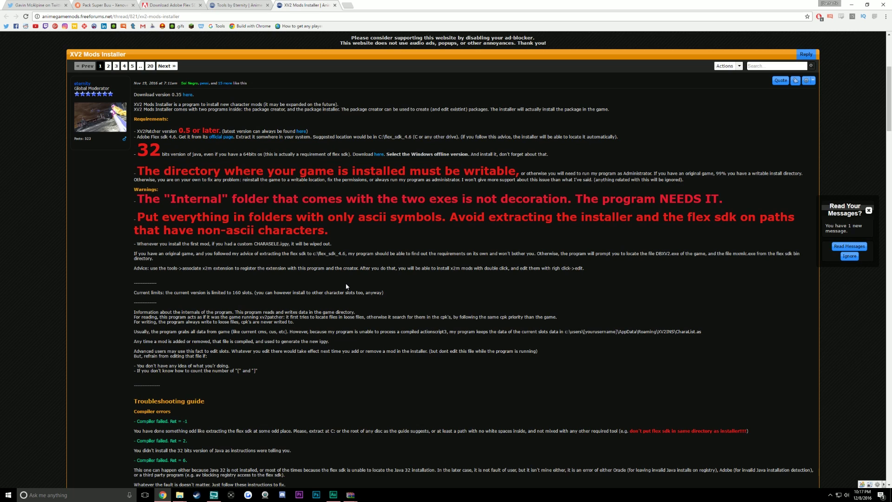
scroll(312, 360, "up", 4)
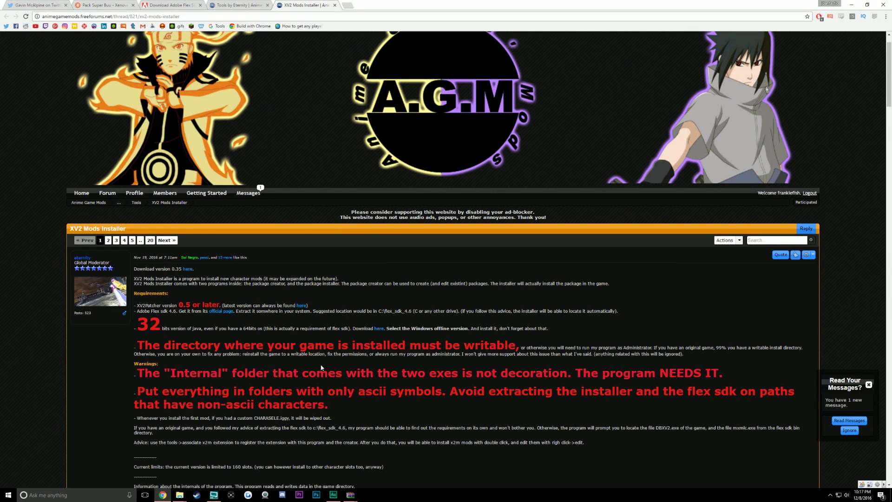
left_click(242, 5)
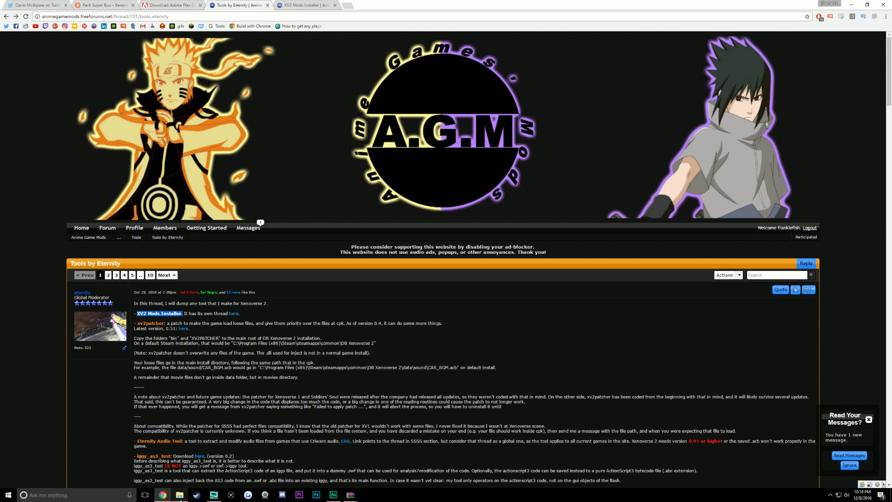
Step: Bring up the xv2patcher_0.5.rar archive, inspect its folder for XV2 Mods Installer users, and go back to the archive's root
left_click(181, 497)
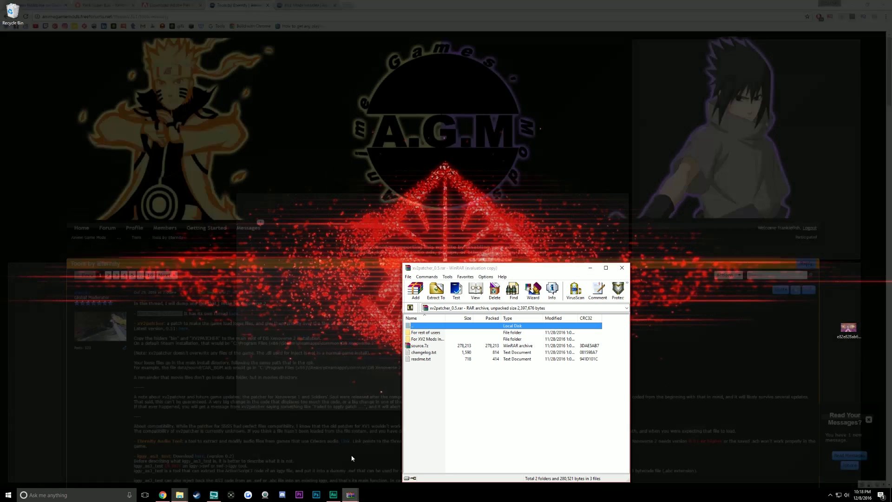
left_click(351, 460)
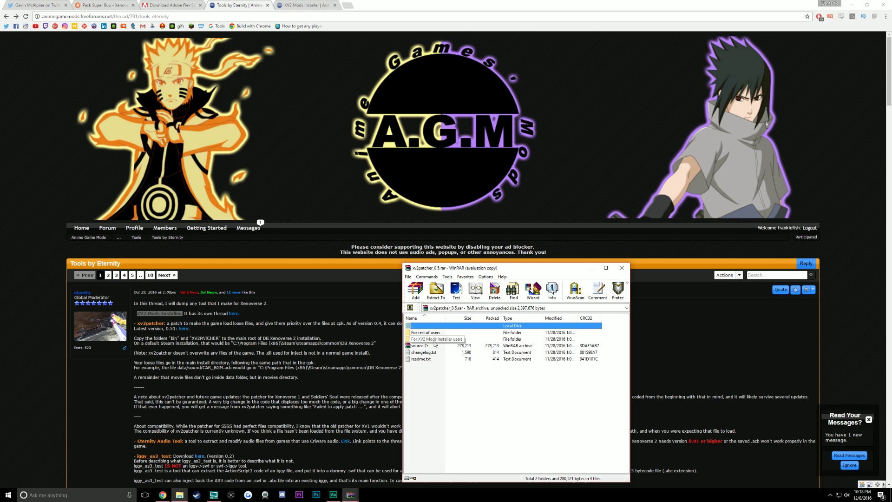
double_click(432, 339)
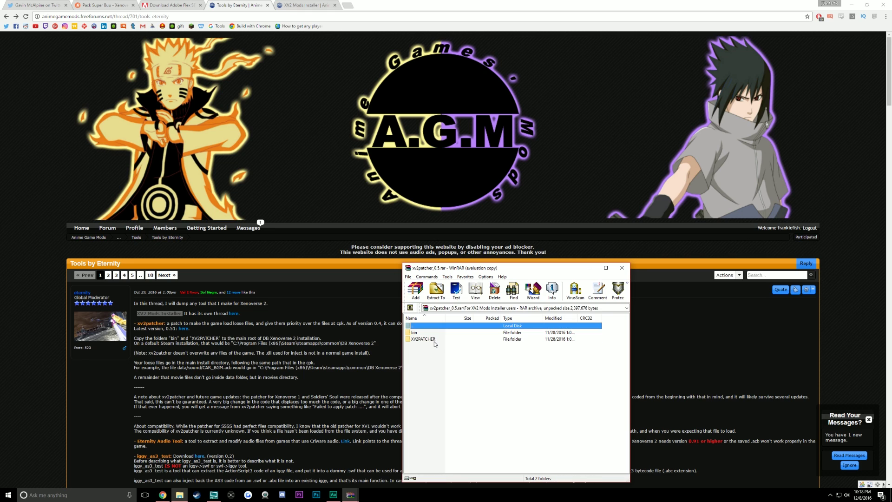
left_click_drag(414, 354, 419, 333)
left_click(422, 368)
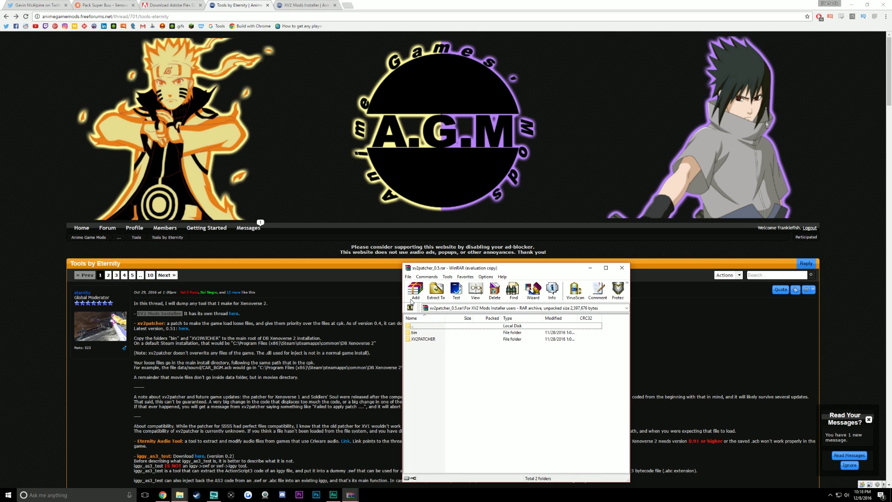
left_click(410, 307)
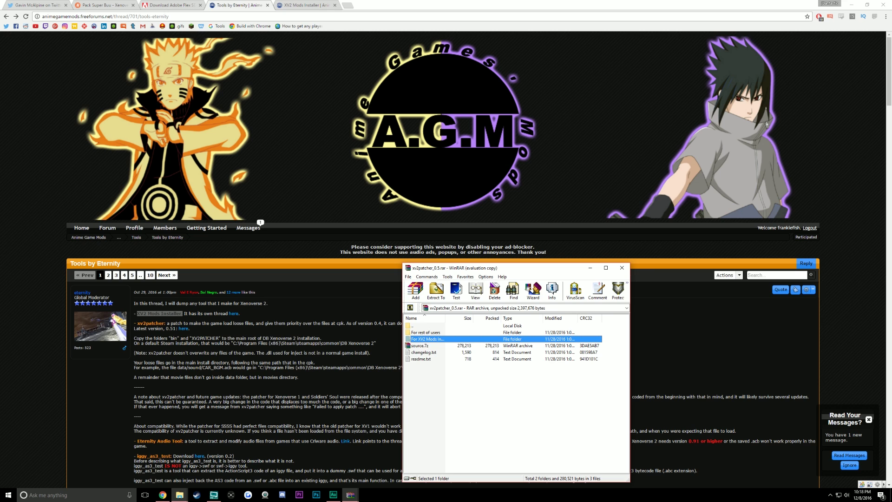
Step: Bring up the XV2INS.rar archive, select its two executables, inspect its Internal folder, and go back to the archive's root
mouse_move(350, 495)
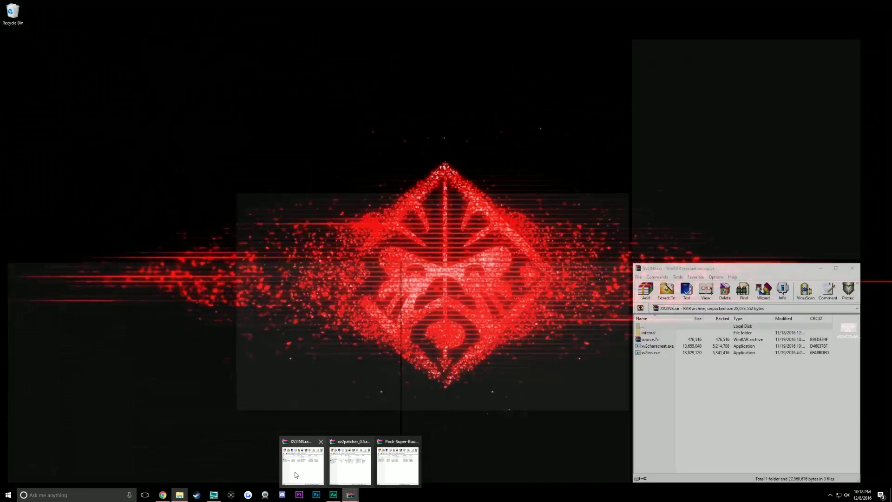
left_click(295, 475)
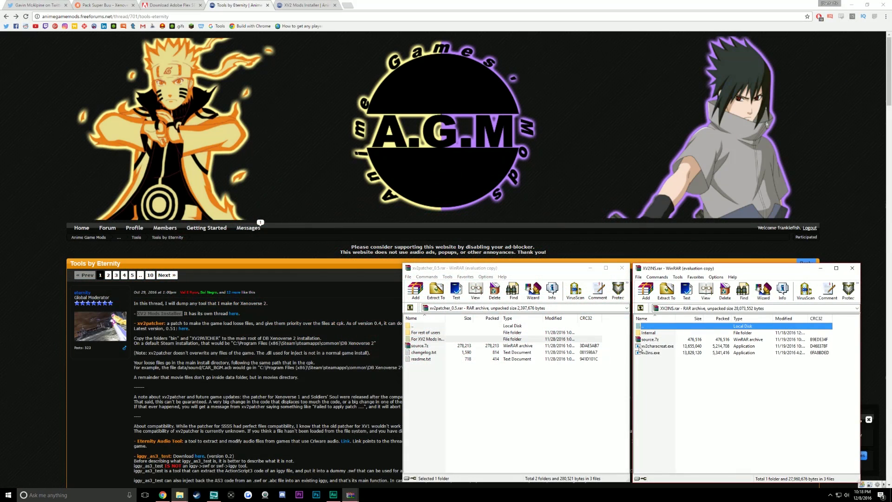
left_click(655, 332)
left_click_drag(649, 376, 653, 349)
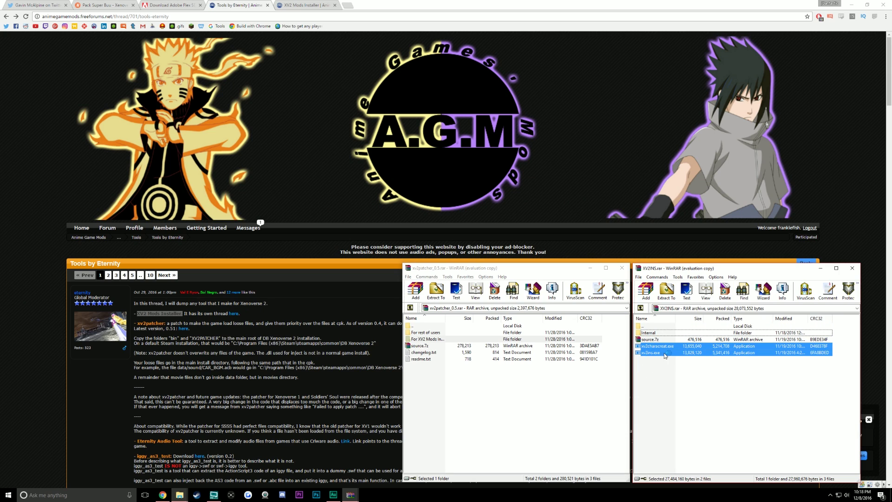
double_click(662, 332)
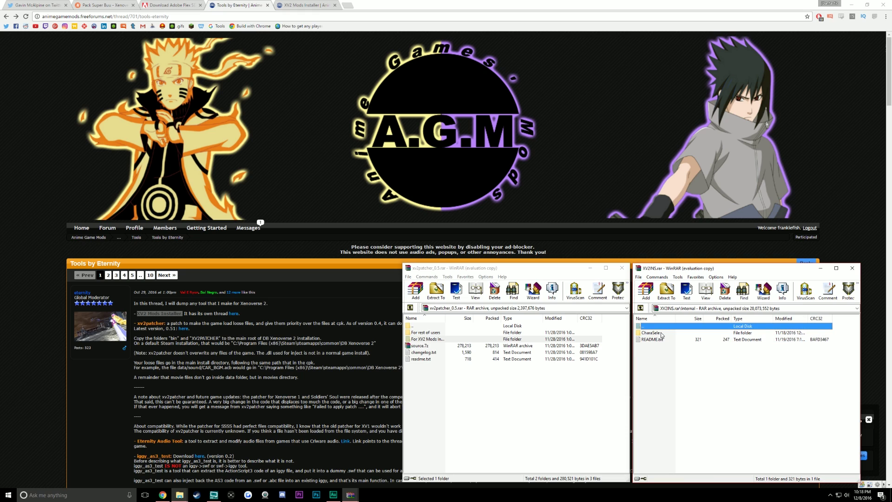
left_click(641, 308)
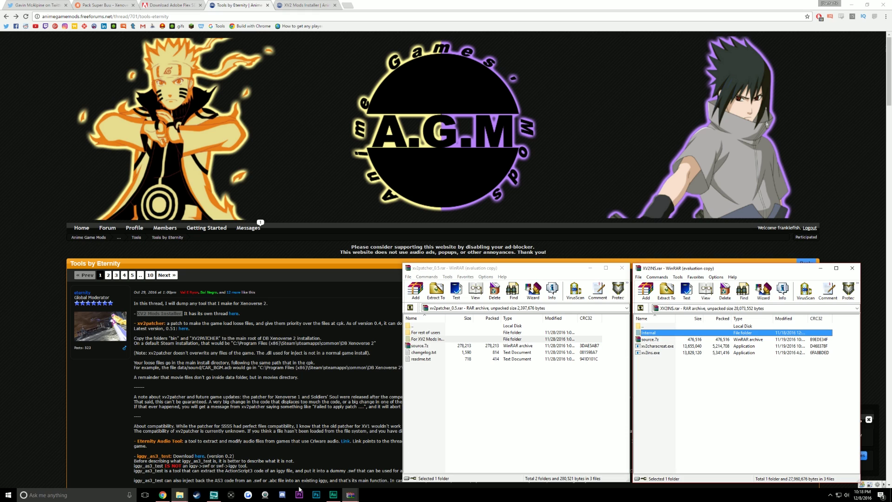
Step: Bring up the DB Xenoverse 2 folder window and retrace its path from drive G: through Steam, SteamApps and common
left_click(180, 495)
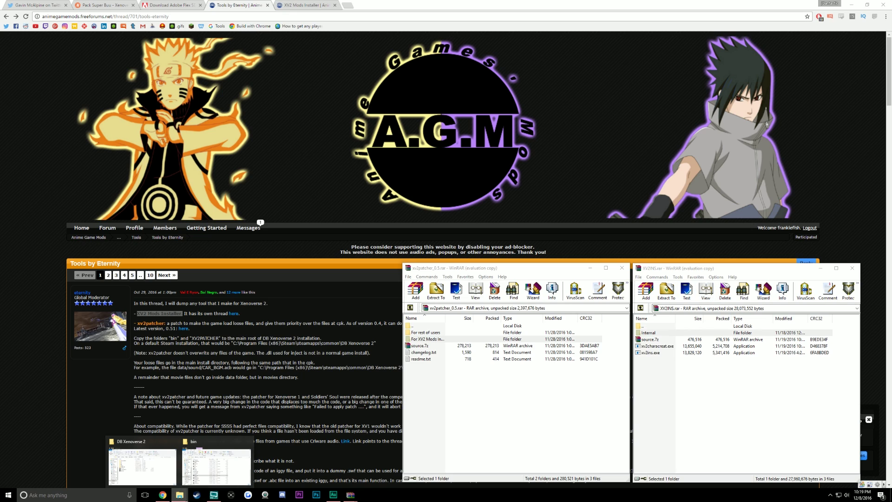
left_click(140, 465)
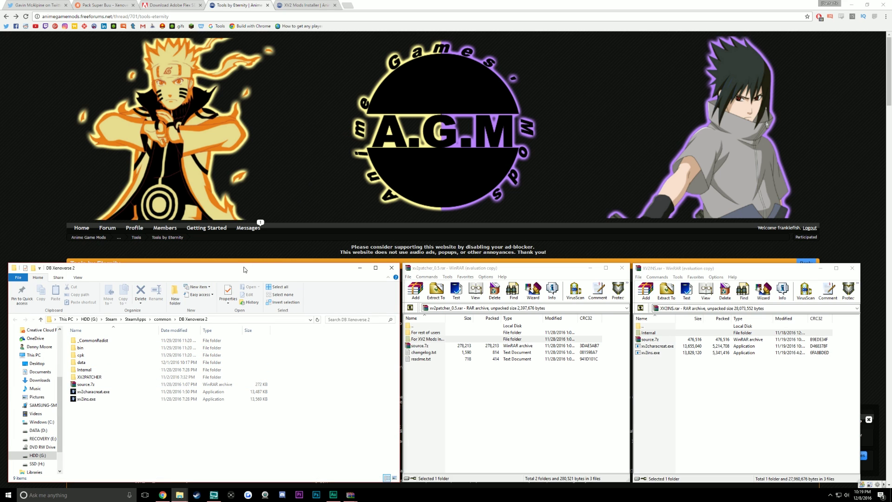
left_click_drag(244, 270, 448, 116)
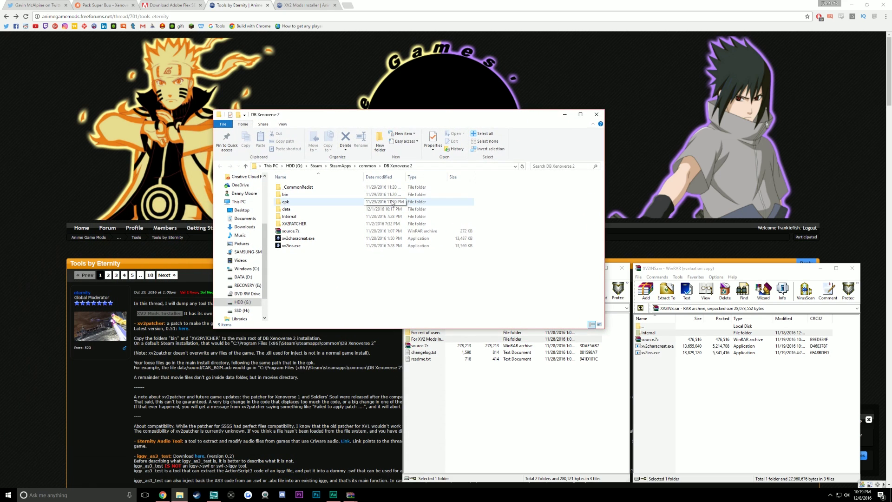
left_click(316, 166)
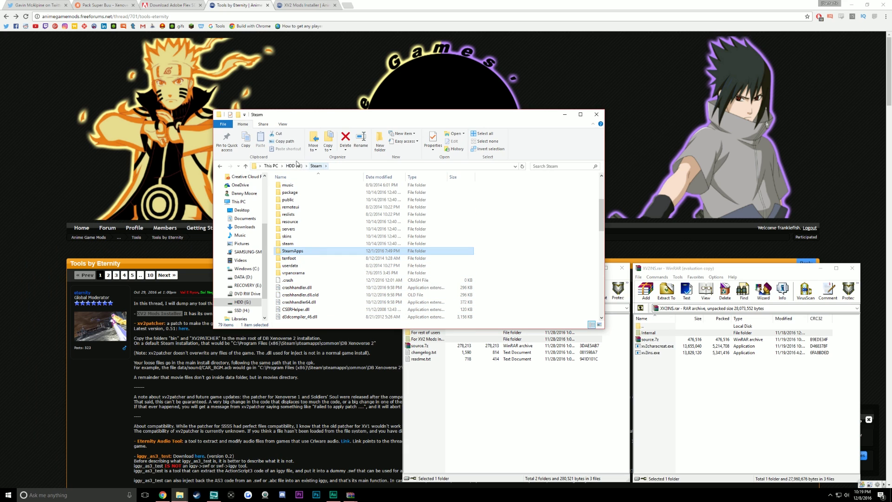
left_click(293, 166)
scroll(302, 265, "down", 2)
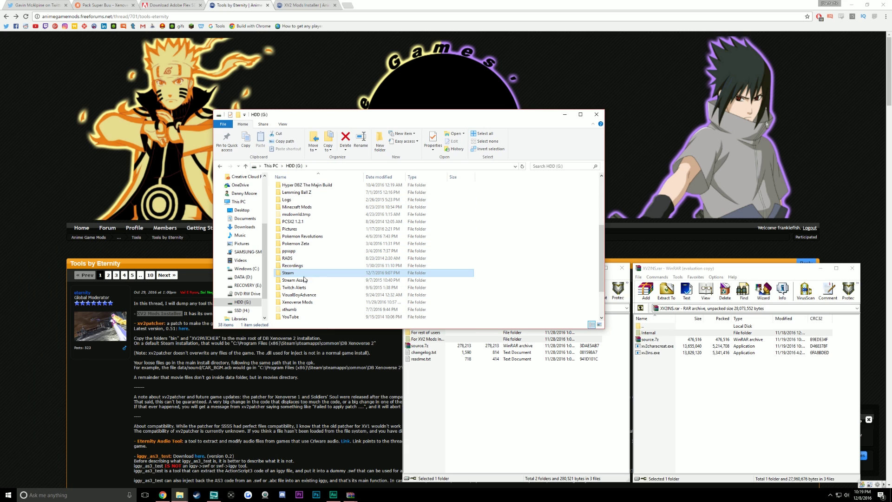
double_click(288, 273)
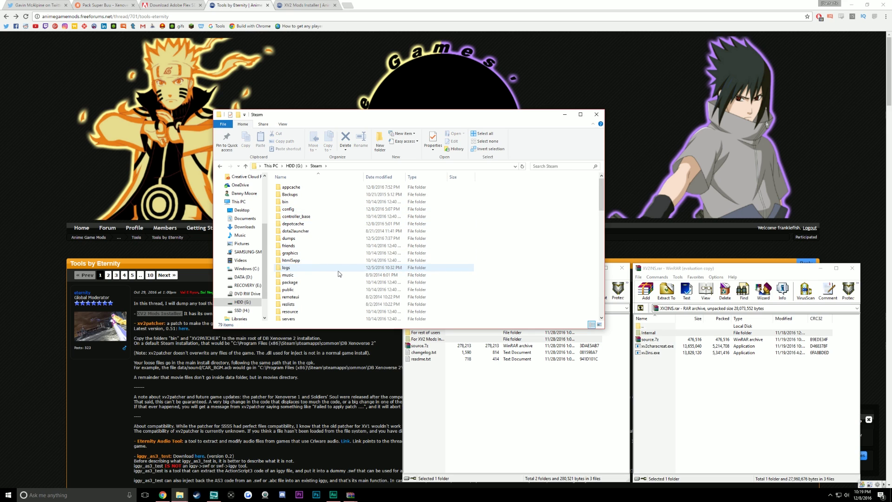
scroll(307, 270, "down", 3)
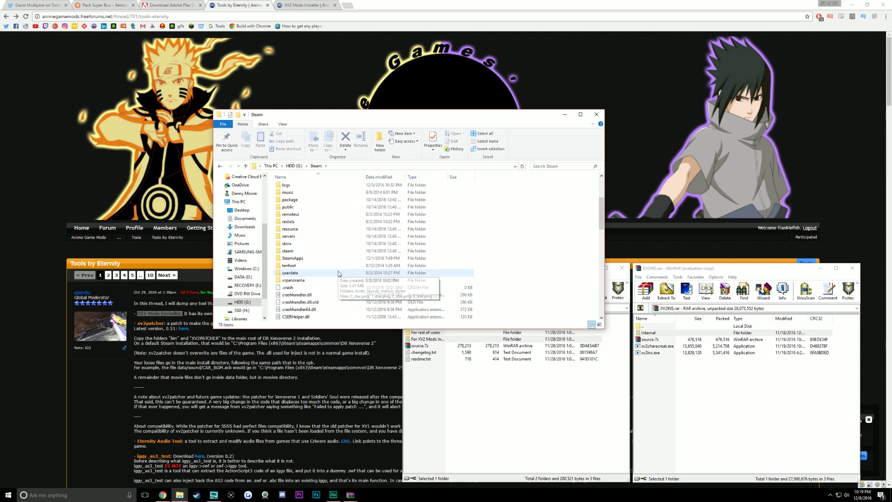
double_click(303, 259)
double_click(291, 192)
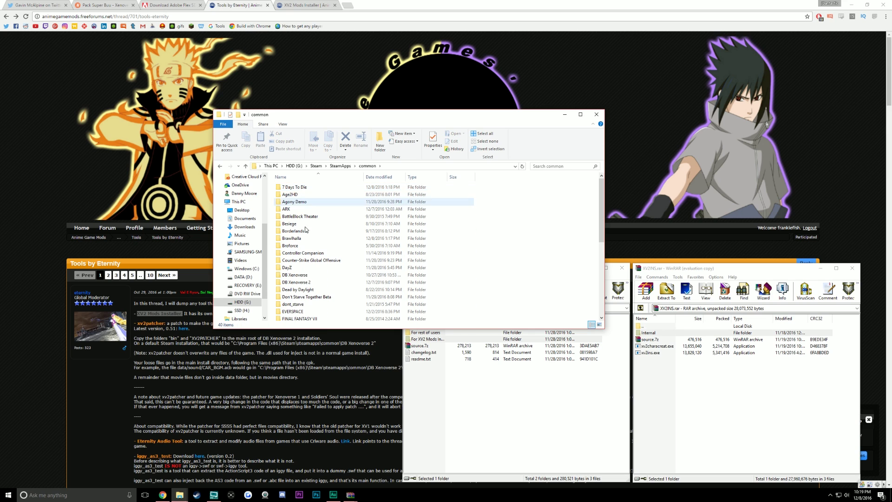
double_click(309, 283)
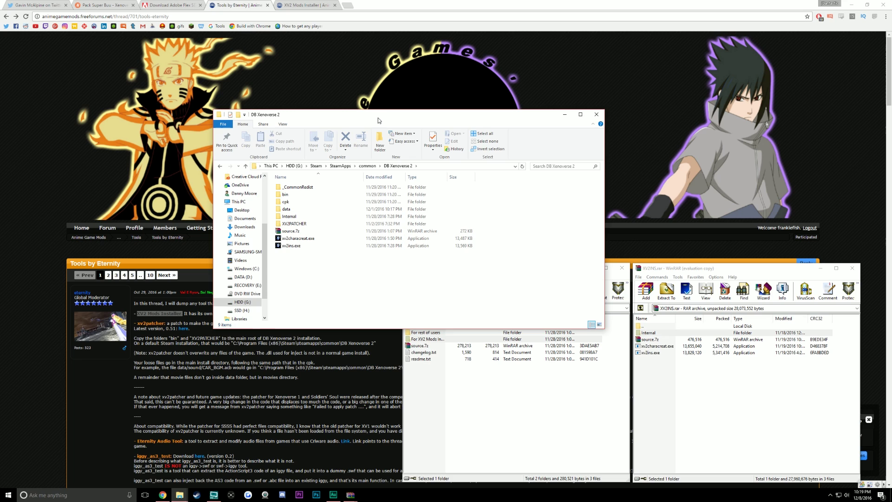
left_click_drag(377, 118, 406, 87)
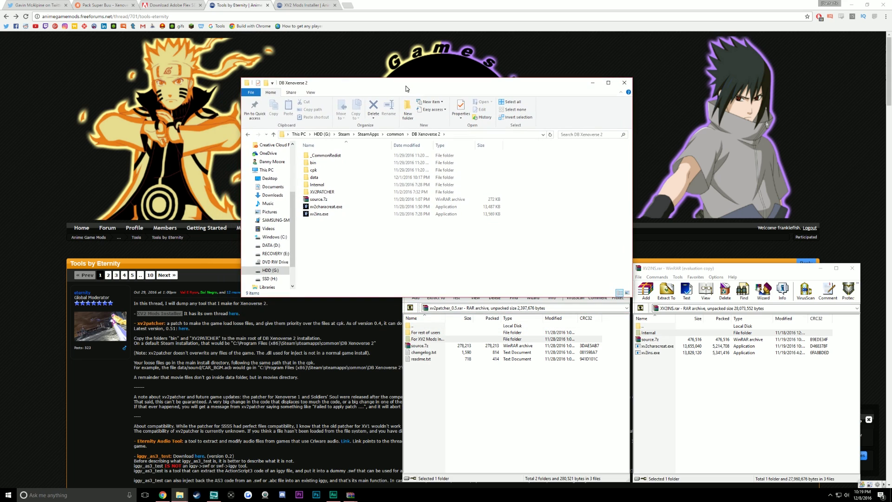
Step: Open xv2patcher's folder for XV2 Mods Installer users, select everything in XV2INS.rar, and return to the DB Xenoverse 2 folder
double_click(423, 340)
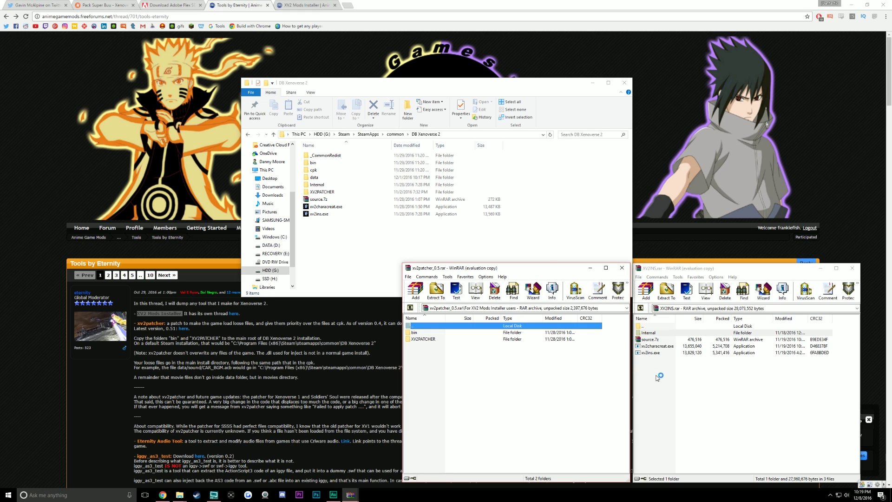
left_click_drag(652, 369, 653, 330)
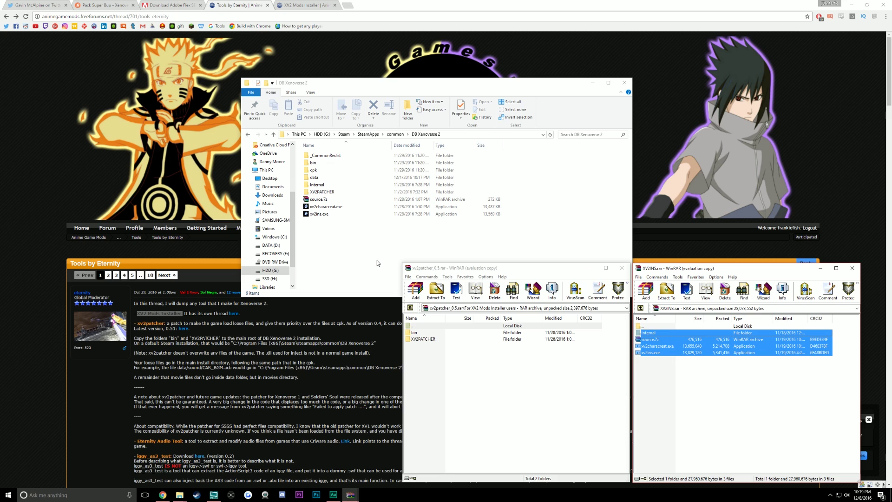
left_click(351, 245)
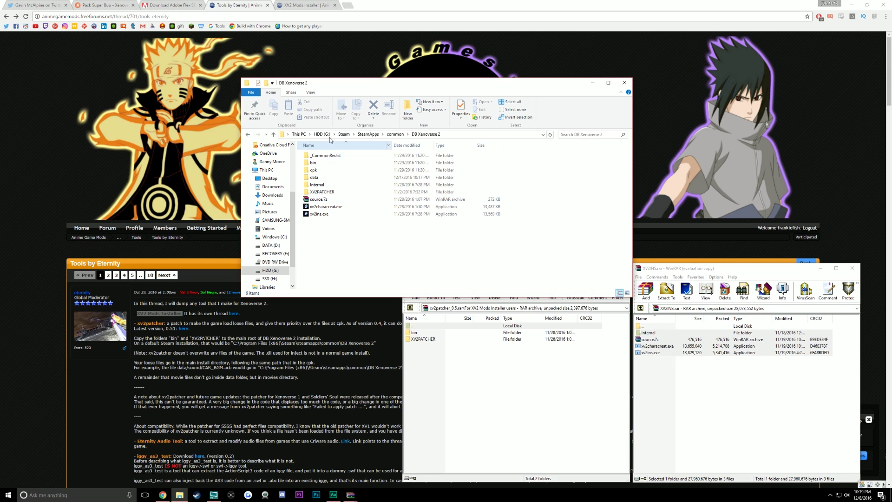
left_click_drag(352, 127, 355, 128)
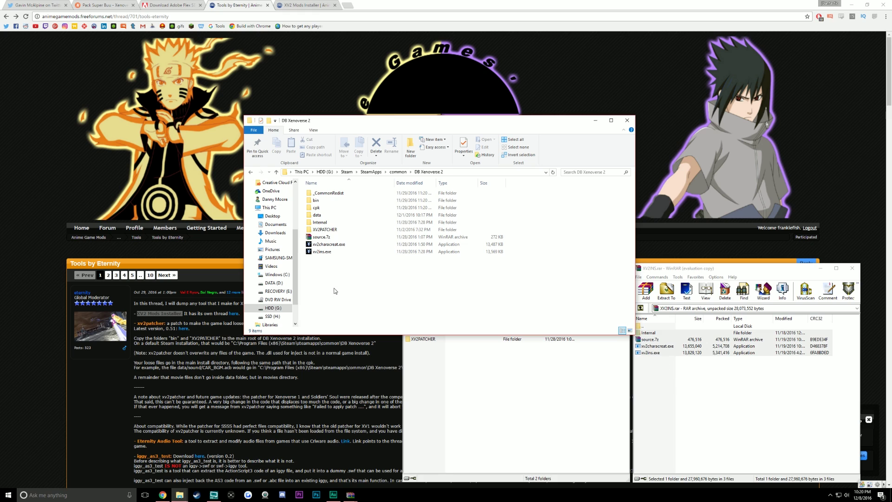
Step: Launch xv2ins.exe from the DB Xenoverse 2 folder, check its file and tool options, and move its window clear of the folder path
double_click(332, 254)
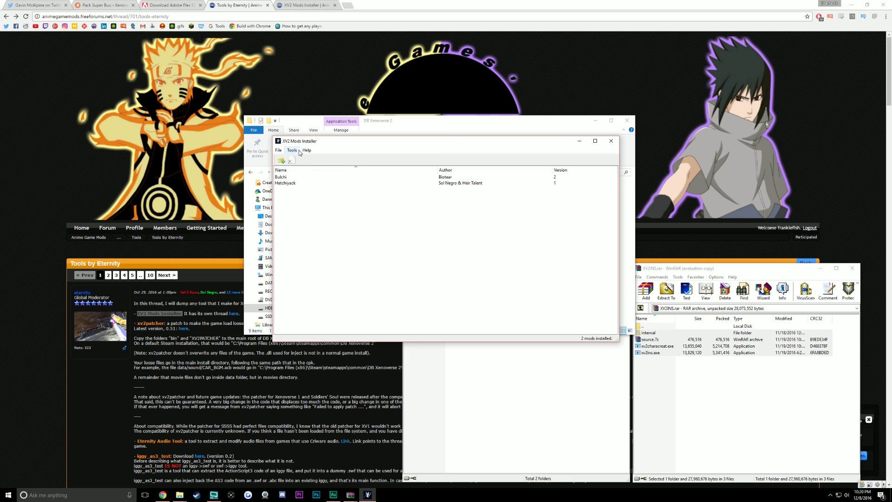
left_click(279, 151)
left_click(279, 152)
left_click(292, 150)
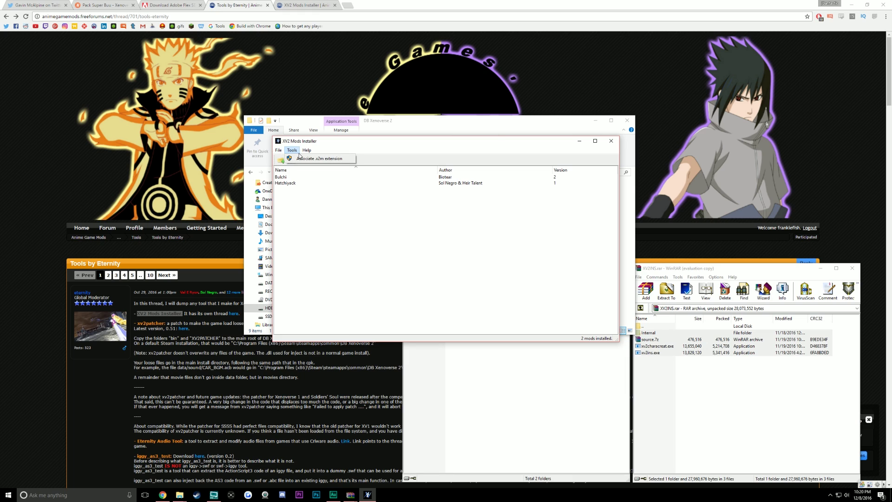
left_click(339, 144)
left_click_drag(334, 142, 345, 246)
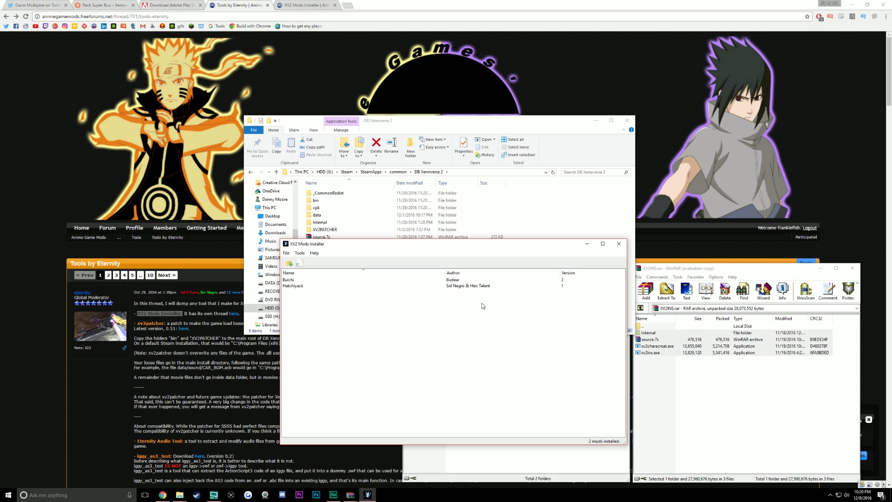
Step: Return to the DB Xenoverse 2 folder window and open the game's bin subfolder
left_click(421, 124)
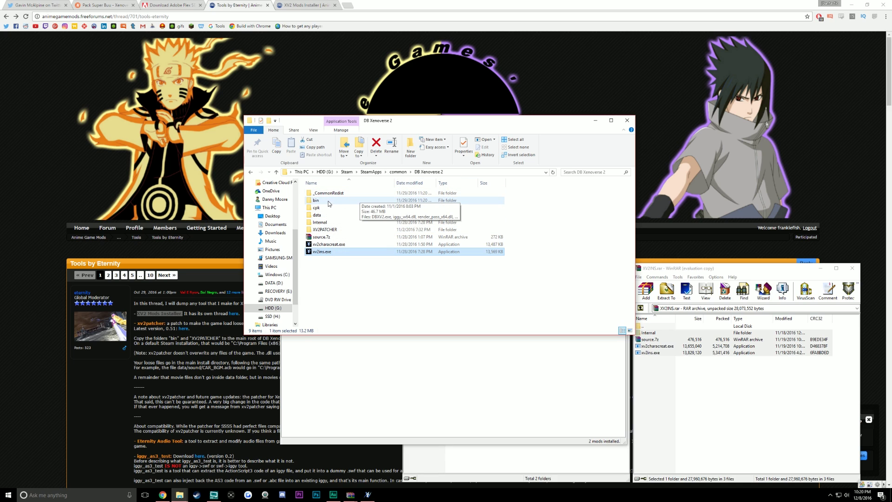
double_click(330, 203)
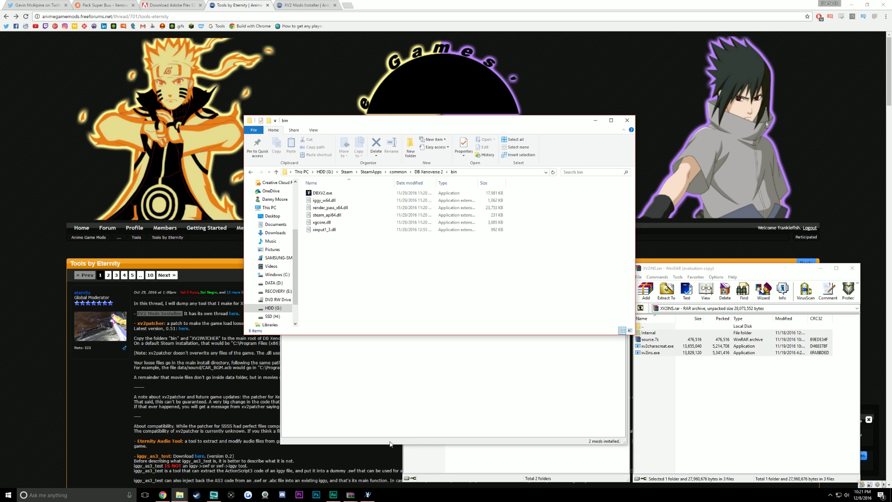
Step: Show the Adobe Flex bin folder's contents down to mxmlc.exe, and bring the game's bin folder and XV2 Mods Installer forward
left_click(173, 490)
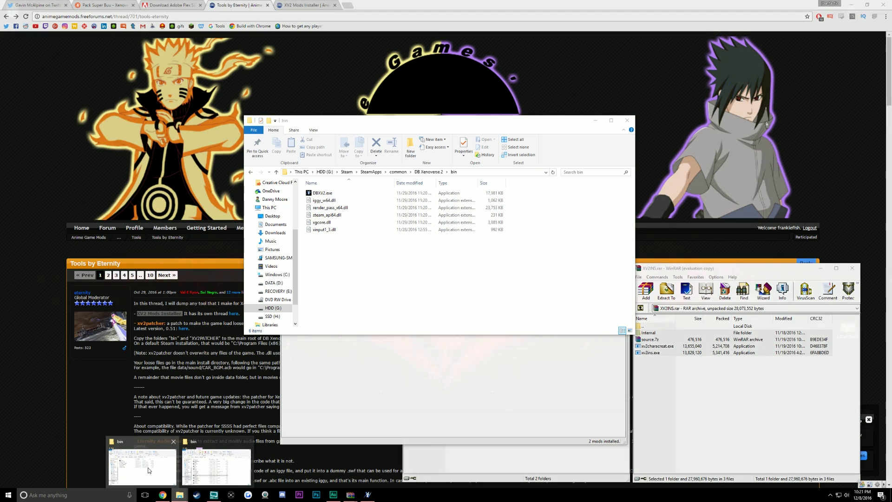
left_click(217, 465)
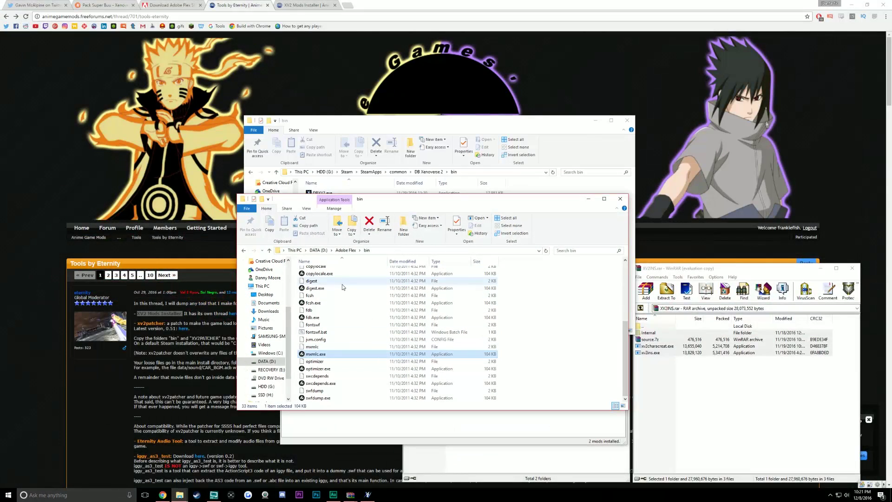
left_click(345, 252)
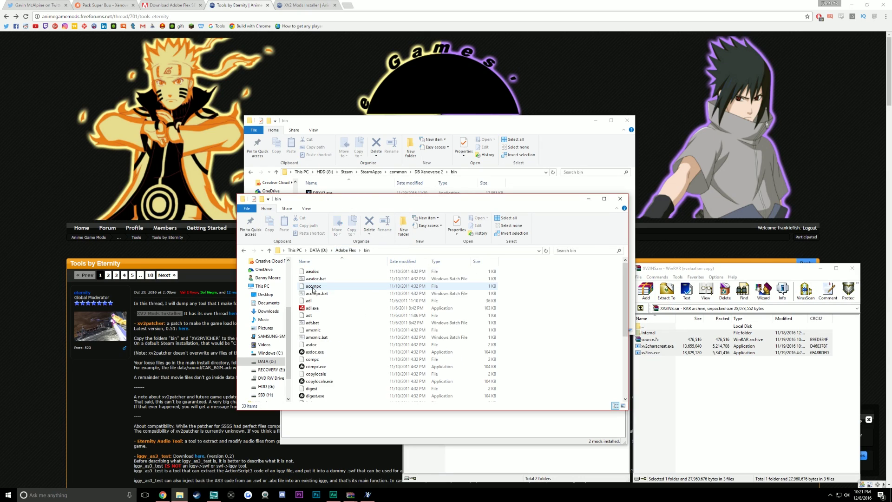
double_click(309, 286)
scroll(328, 356, "down", 3)
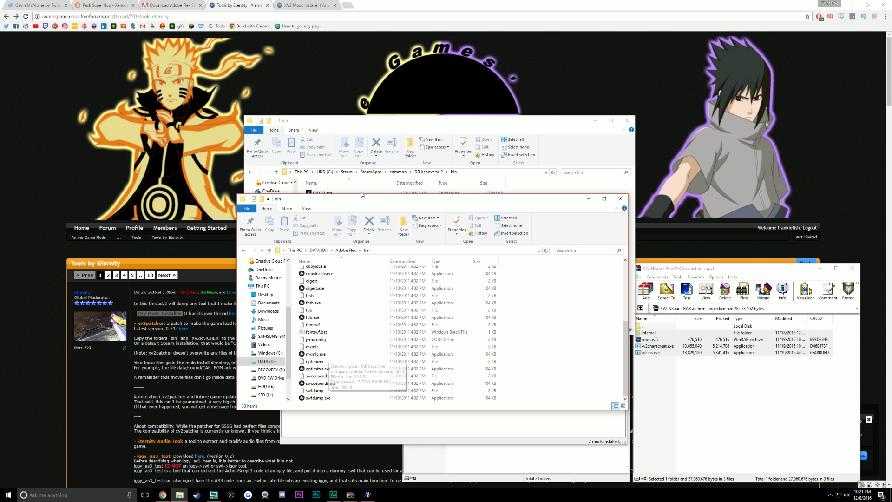
left_click(365, 121)
left_click(368, 495)
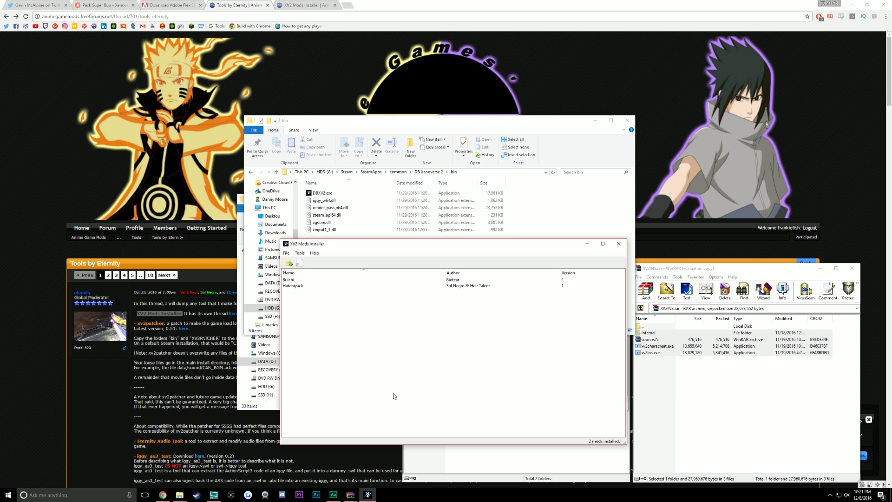
Step: Retrace the path from drive D: through Adobe Flex and bin to mxmlc.exe, and switch back to XV2 Mods Installer
left_click(179, 495)
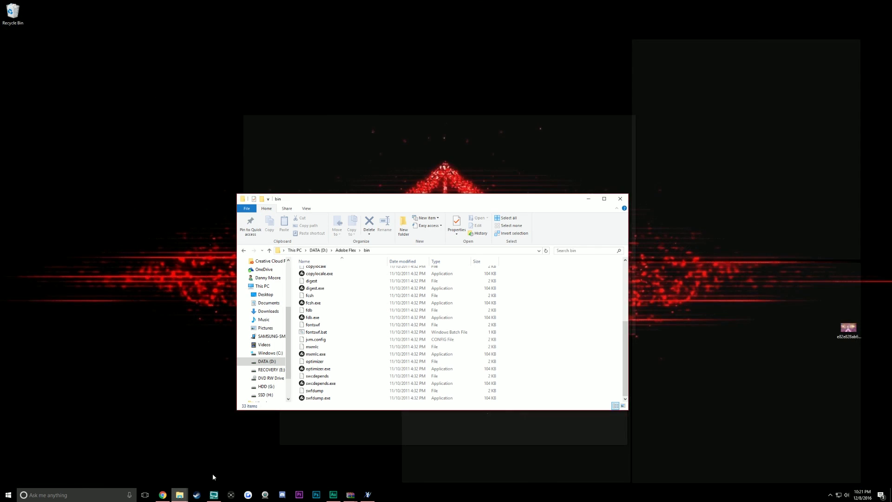
left_click(213, 473)
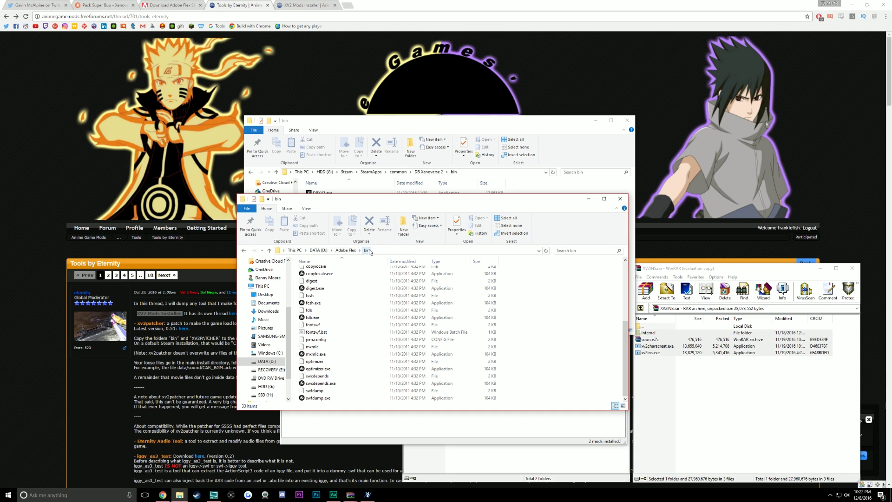
left_click(340, 251)
left_click(321, 251)
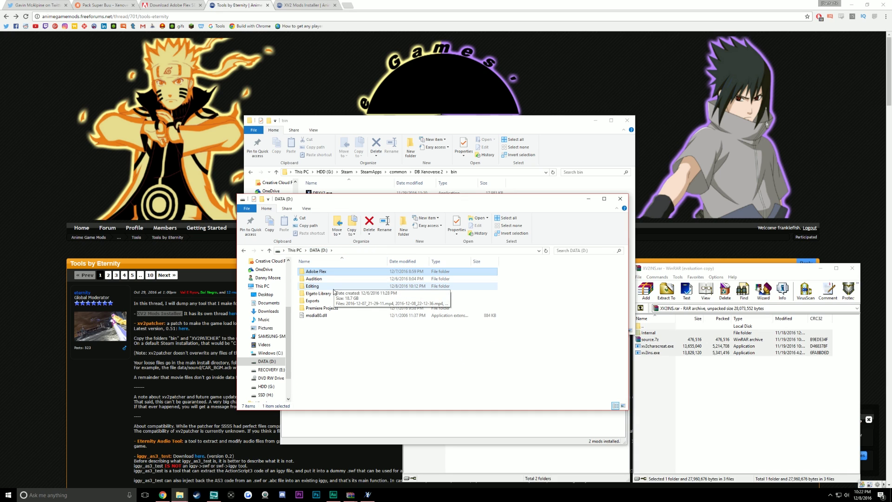
double_click(318, 273)
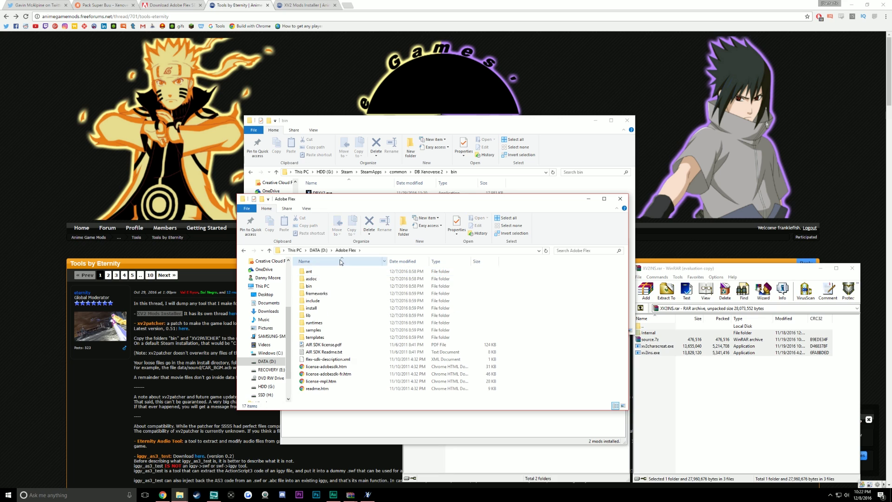
double_click(309, 286)
scroll(335, 379, "down", 3)
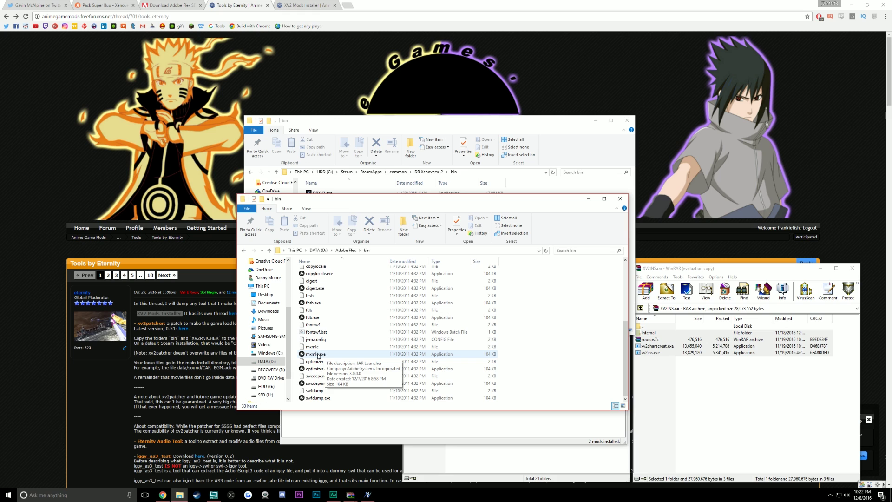
left_click(367, 494)
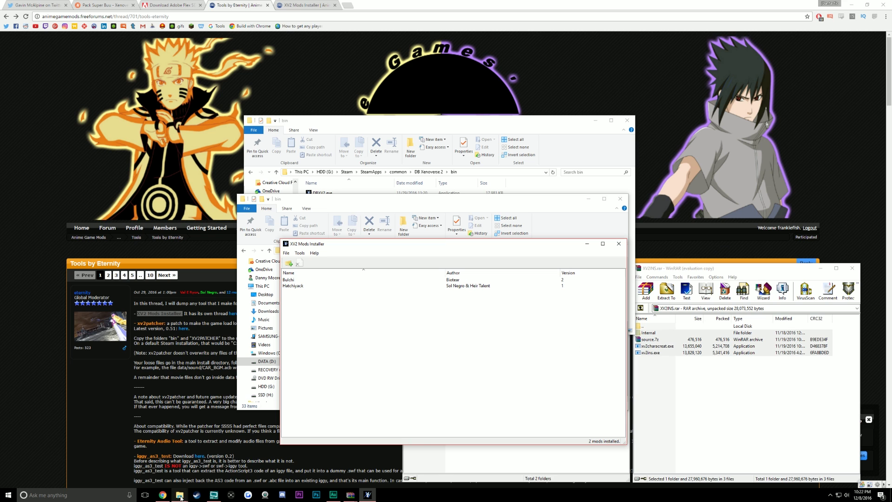
Step: Extract the four .x2m mod files from the Pack-Super-Buu.rar archive into the Downloads folder
mouse_move(181, 498)
mouse_move(350, 495)
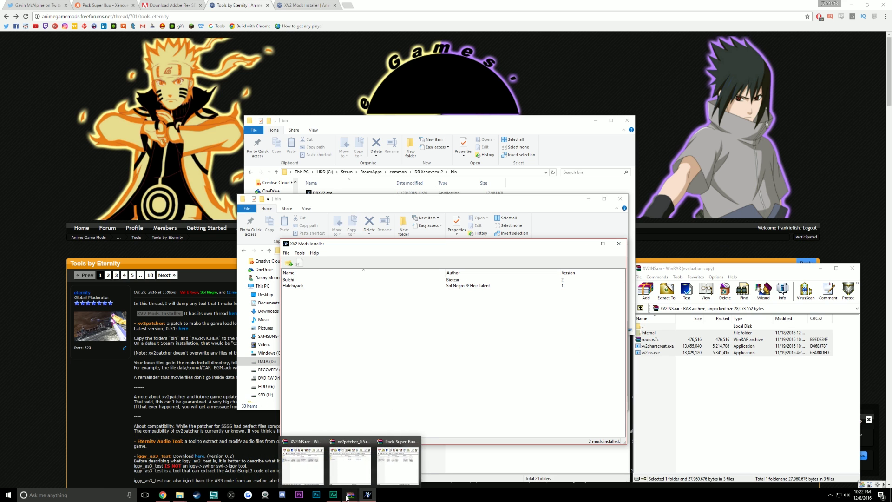
mouse_move(398, 478)
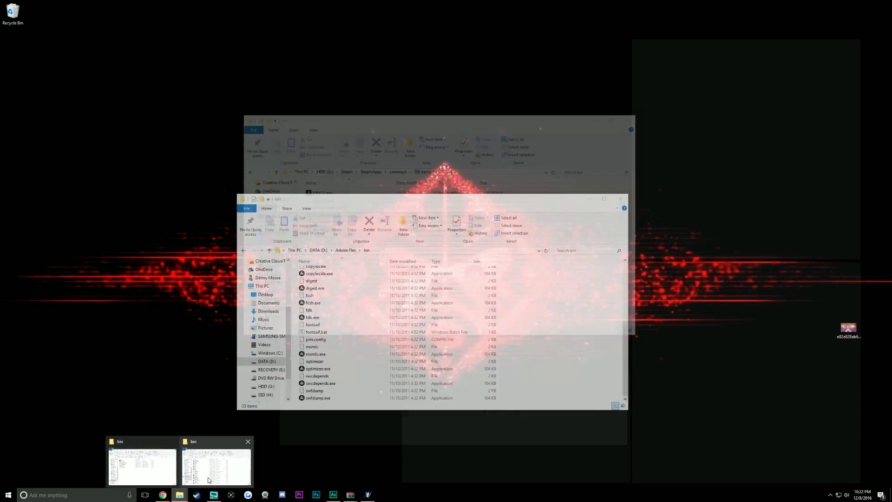
left_click(208, 477)
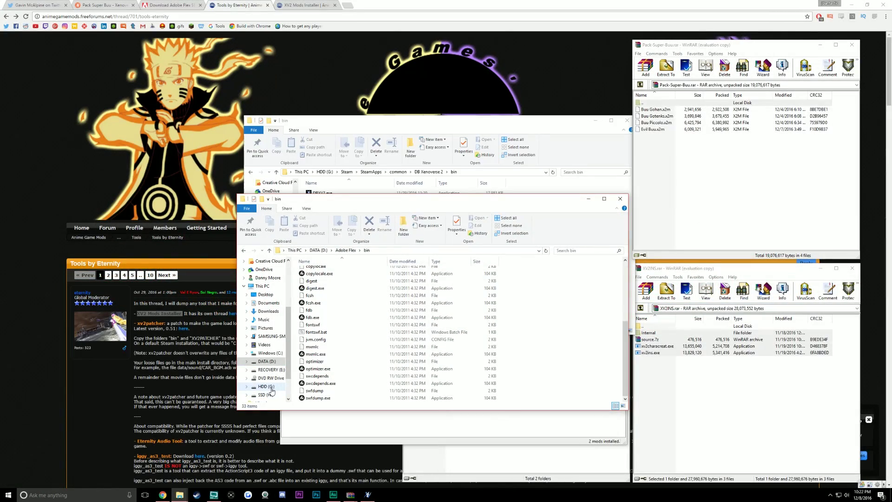
left_click(273, 363)
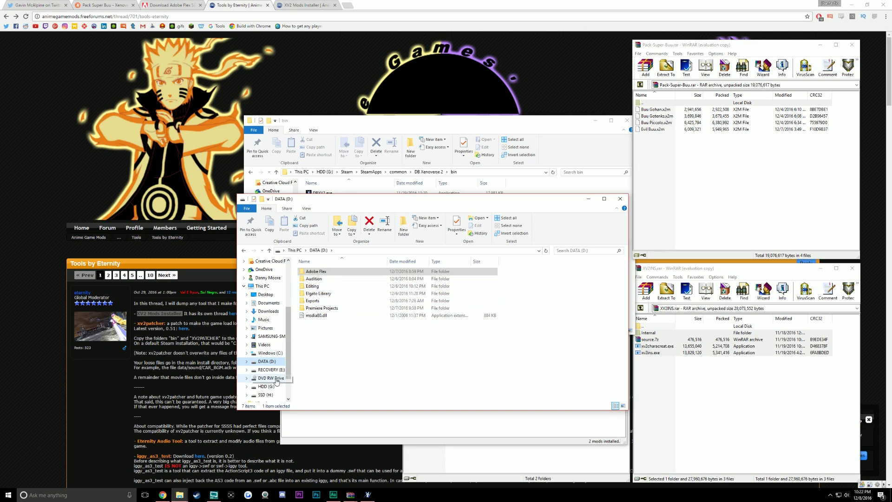
left_click(275, 311)
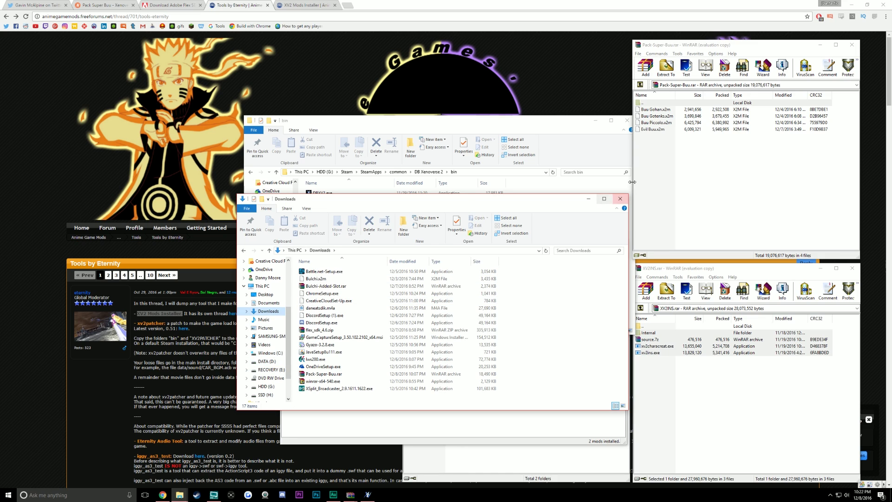
left_click_drag(659, 154, 654, 113)
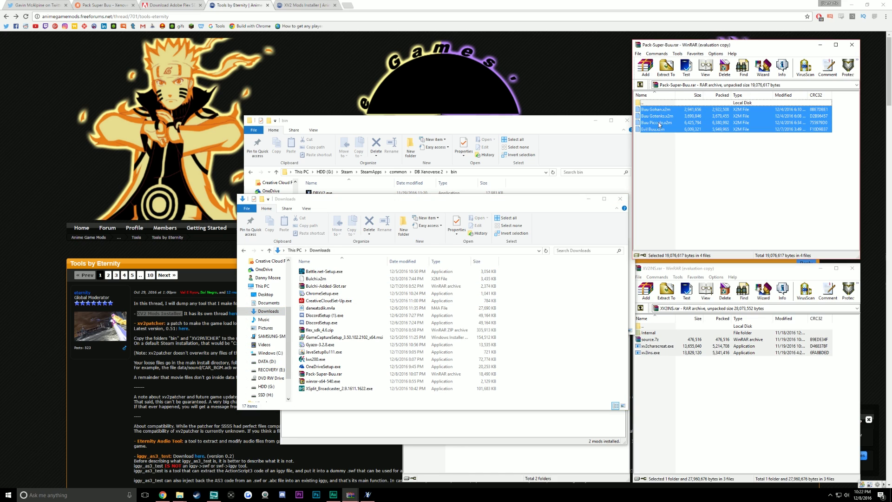
left_click_drag(661, 117, 352, 402)
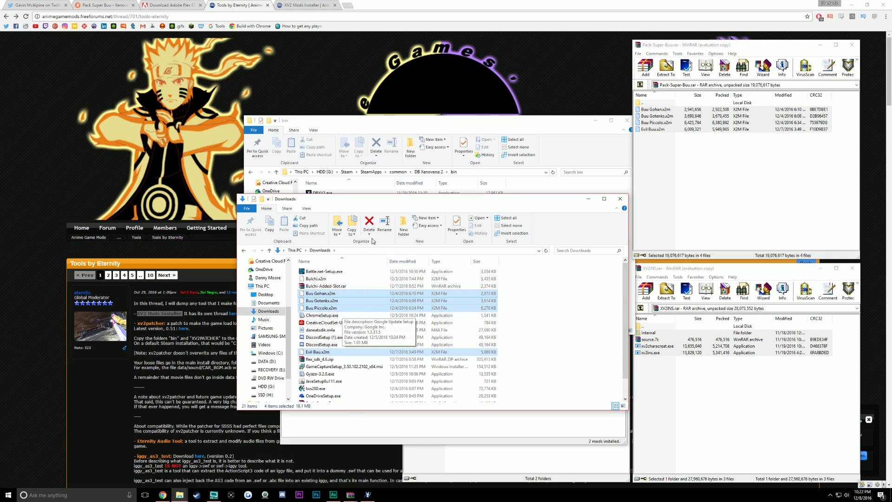
Step: Switch to XV2 Mods Installer and install Buu Gohan.x2m from the Downloads folder to a new slot
left_click(412, 119)
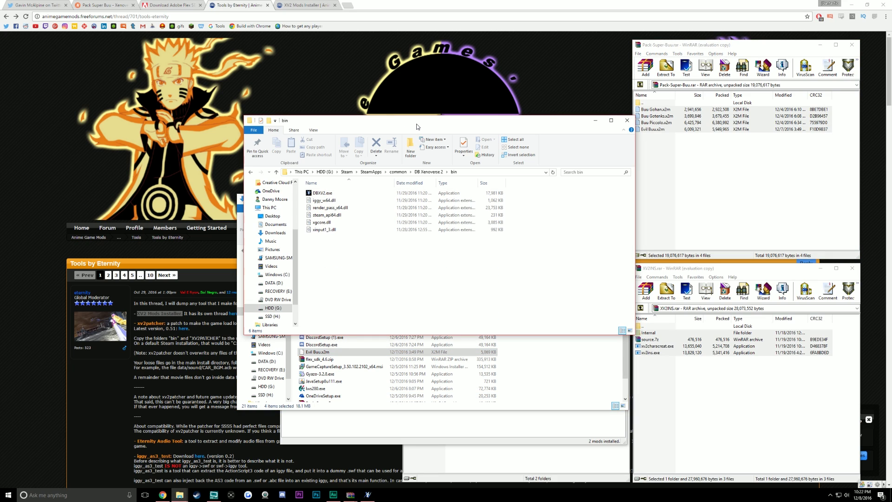
left_click(369, 495)
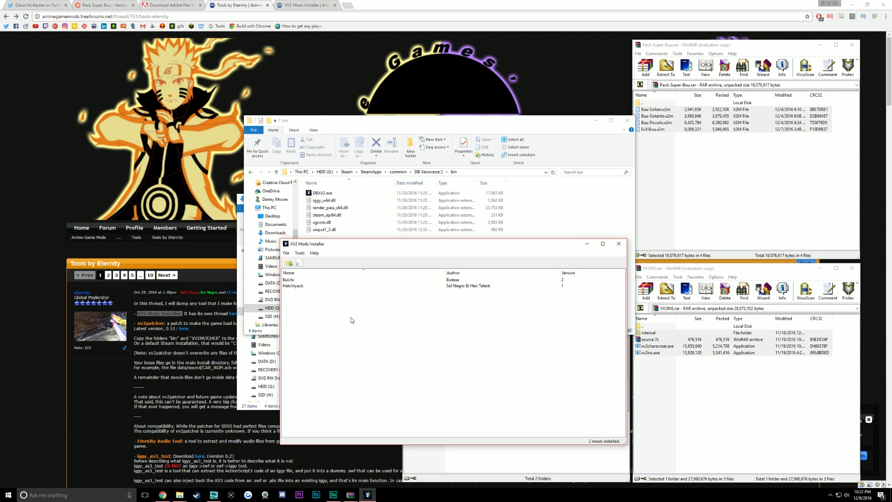
left_click(291, 265)
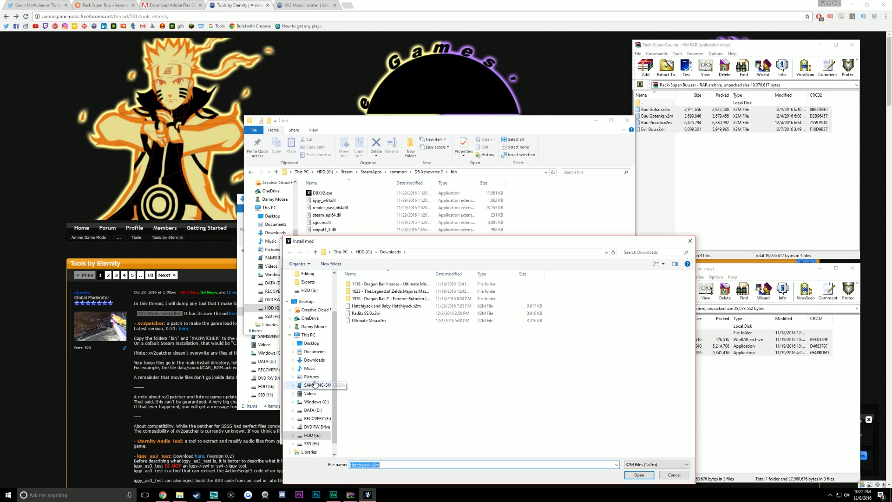
left_click(312, 362)
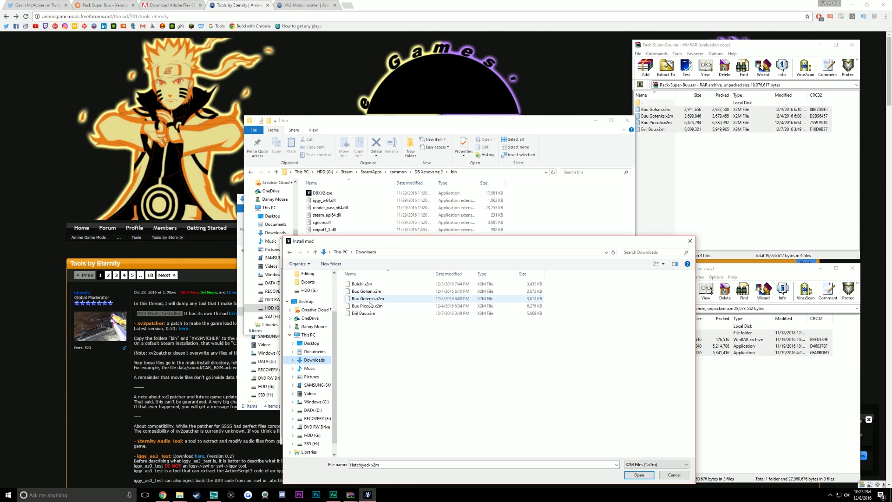
left_click(367, 313)
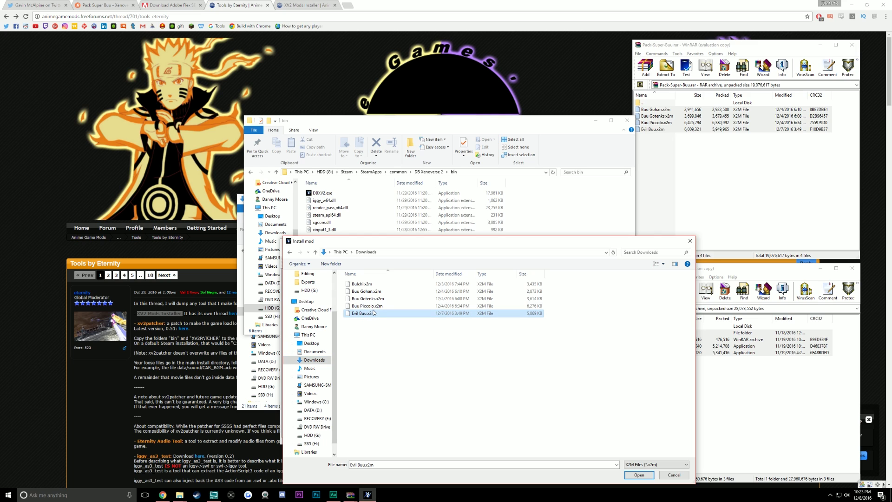
left_click(374, 305)
left_click(377, 291)
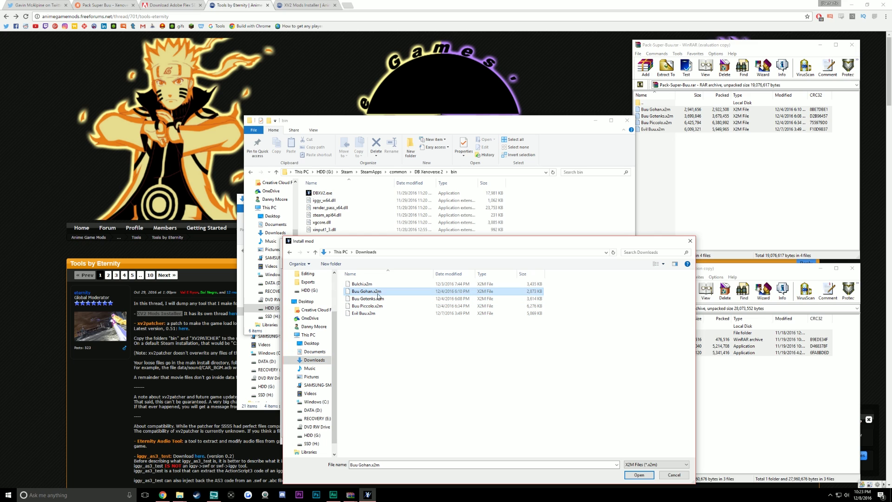
left_click(639, 475)
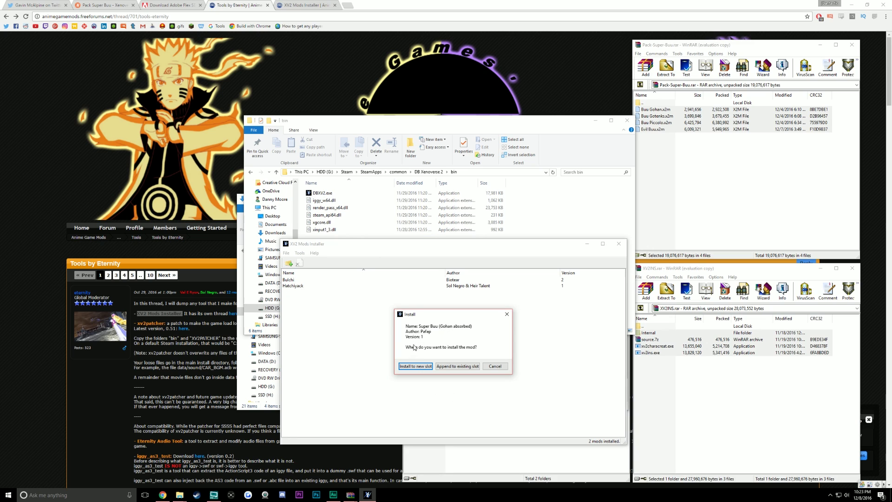
left_click(421, 368)
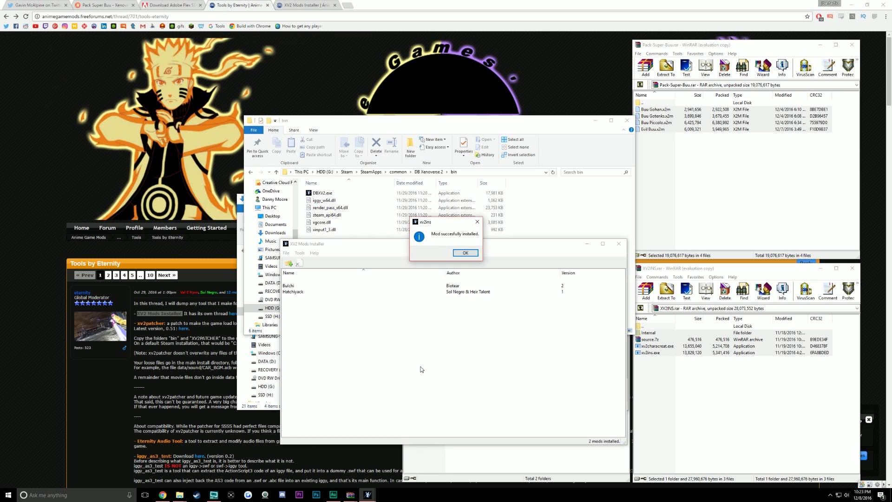
left_click(466, 254)
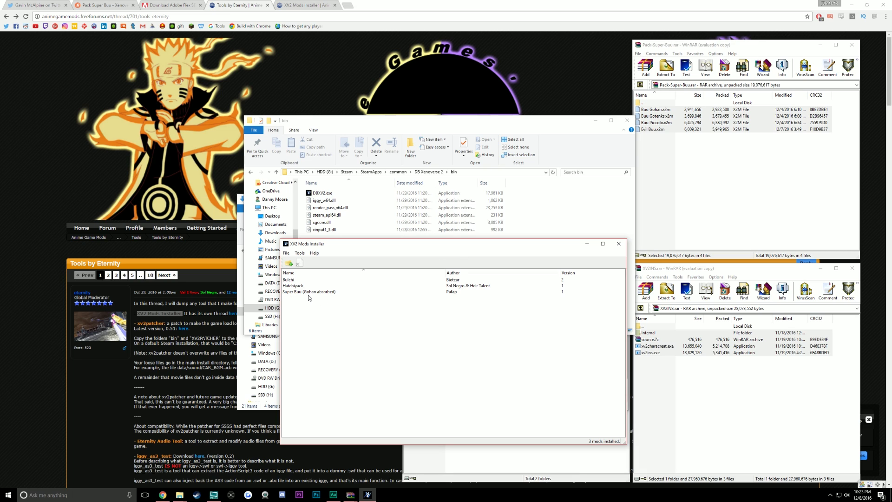
Step: Install the Buu Gotenks.x2m mod from the Downloads folder to a new slot
left_click(289, 263)
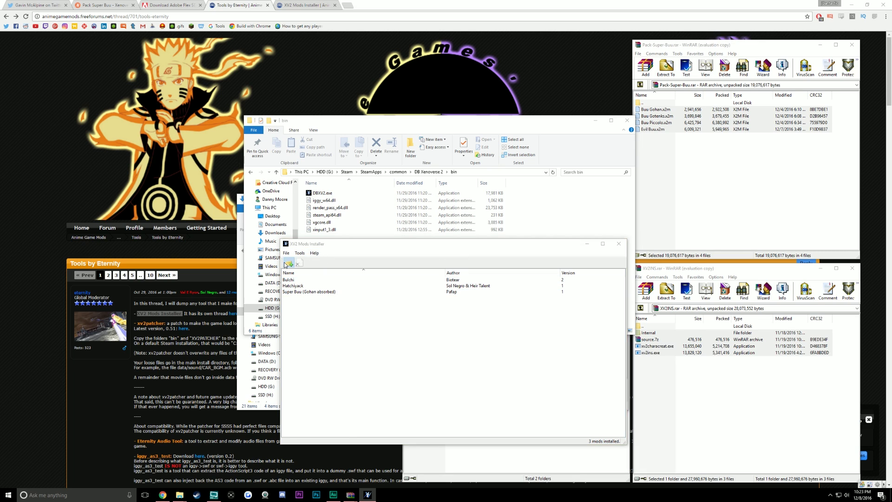
left_click(365, 300)
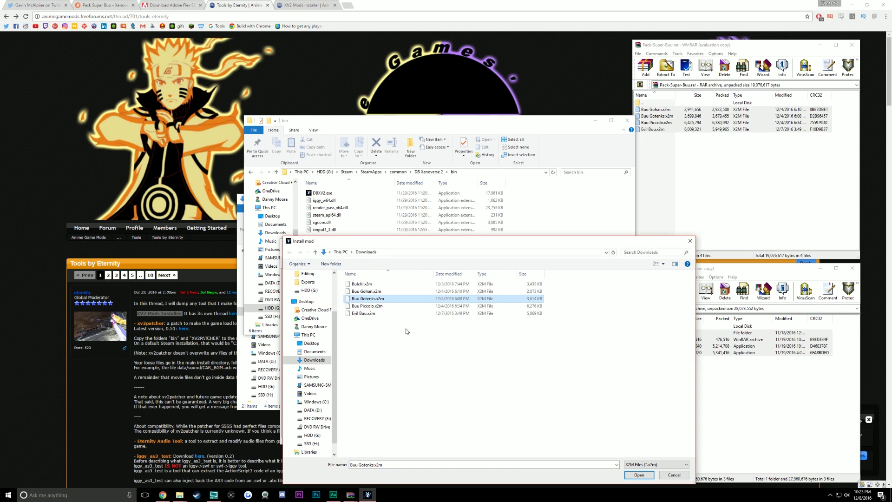
left_click(626, 472)
left_click(423, 366)
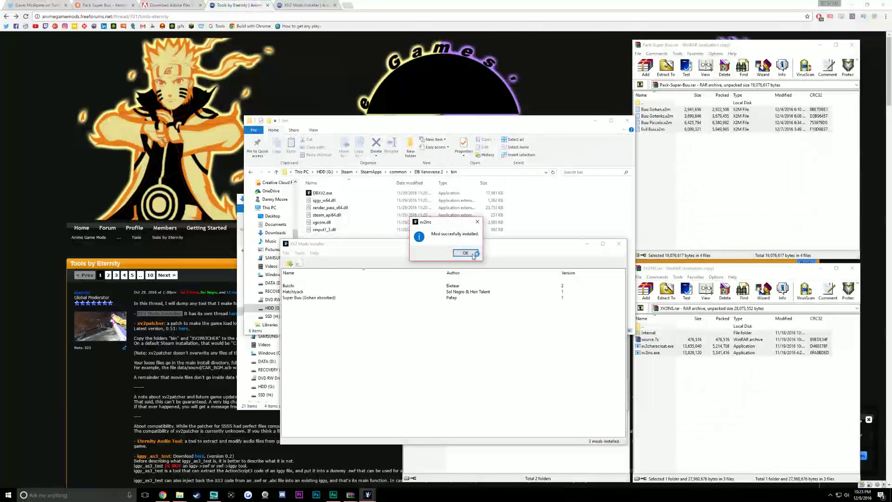
left_click(468, 257)
Step: Install the Buu Piccolo.x2m mod from the Downloads folder to a new slot
left_click(289, 263)
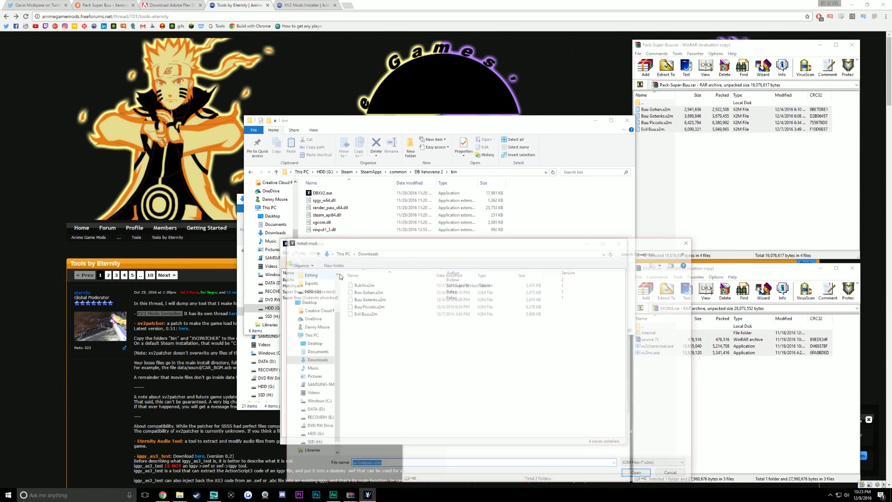
left_click(374, 305)
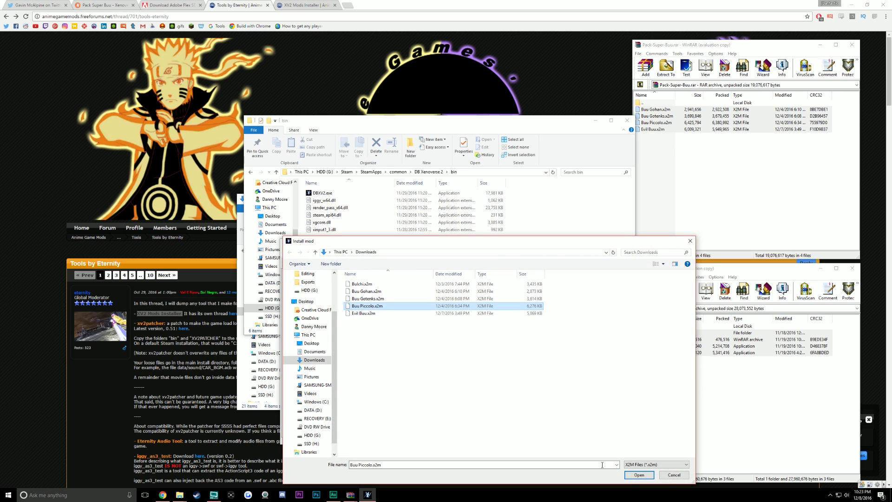
left_click(640, 475)
left_click(425, 366)
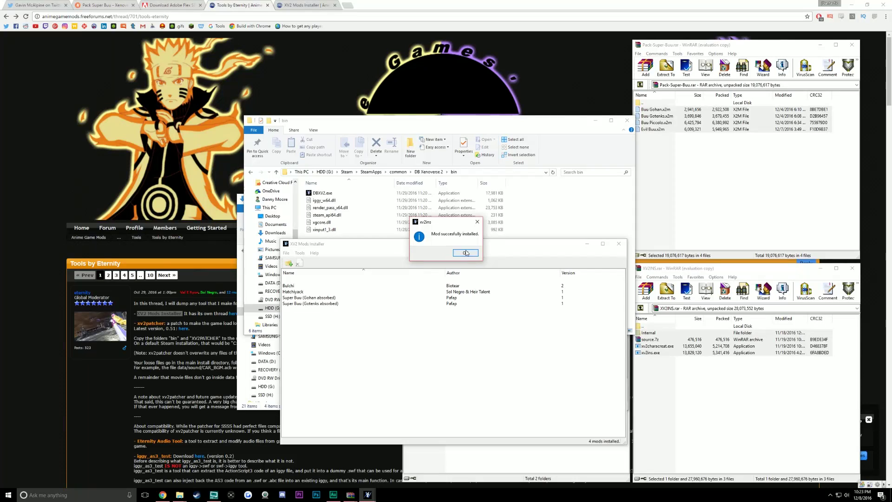
left_click(465, 253)
Step: Install the Evil Buu.x2m mod from the Downloads folder to a new slot
left_click(289, 264)
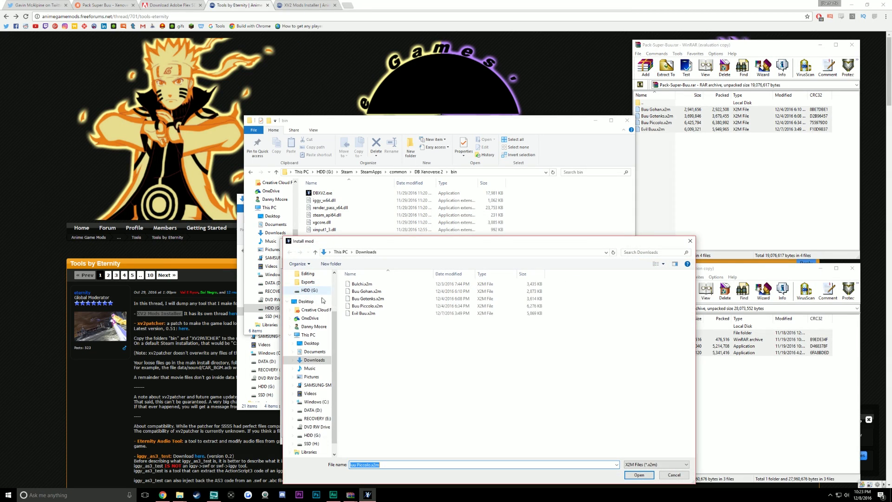
left_click(365, 313)
left_click(639, 475)
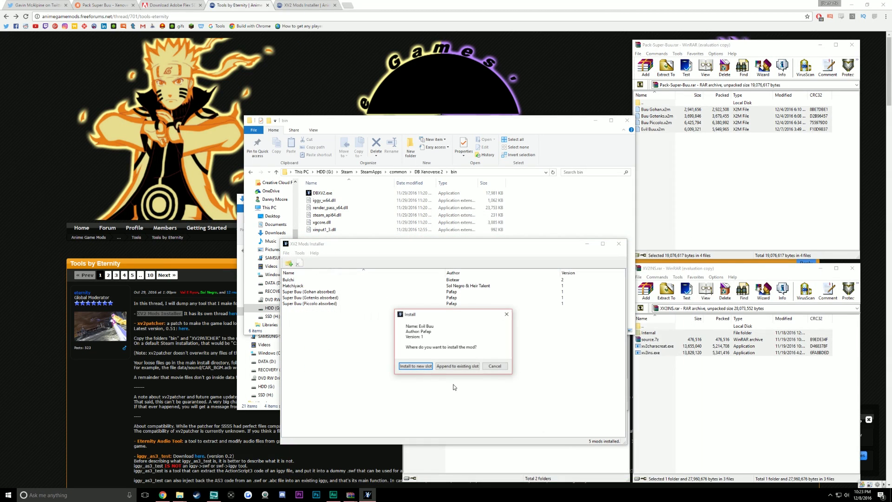
left_click(418, 367)
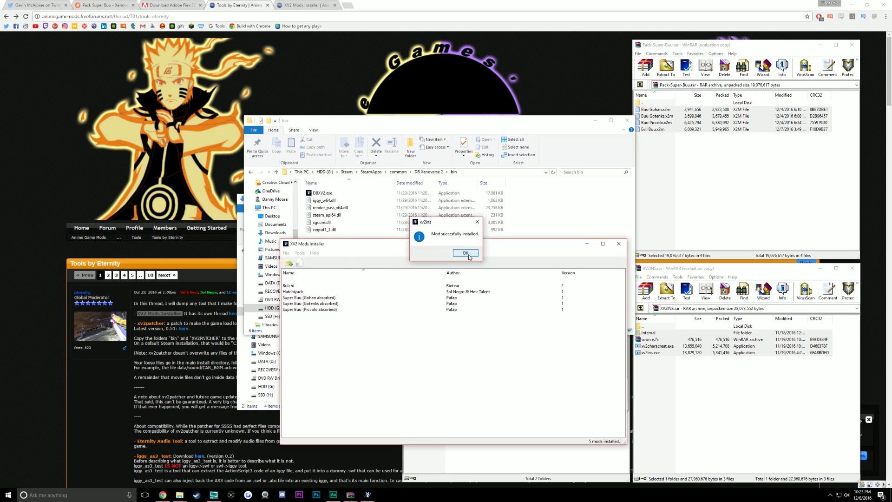
left_click(466, 254)
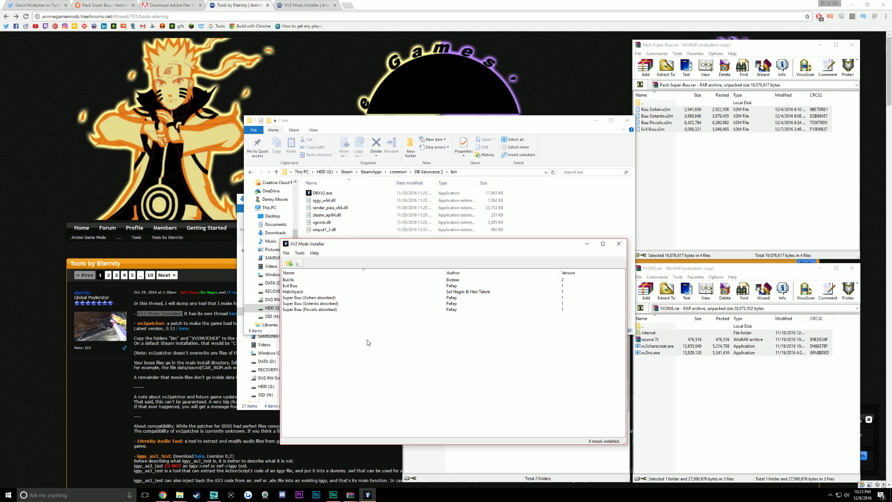
Step: Switch to Steam, try to launch DRAGON BALL XENOVERSE 2 from the library, and dismiss the error dialog
left_click(200, 498)
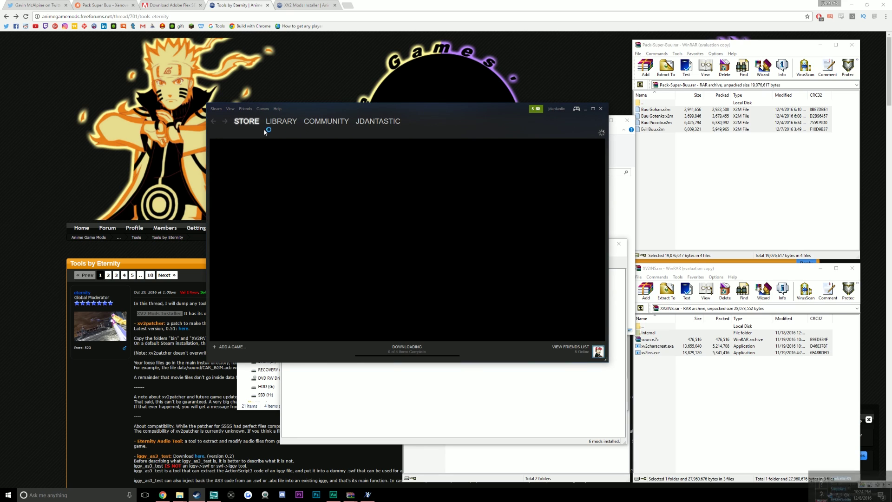
left_click(280, 122)
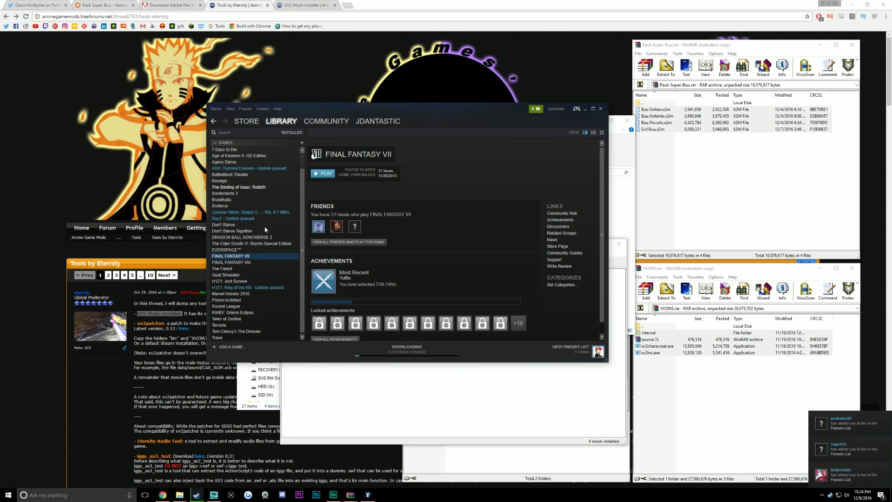
left_click(247, 237)
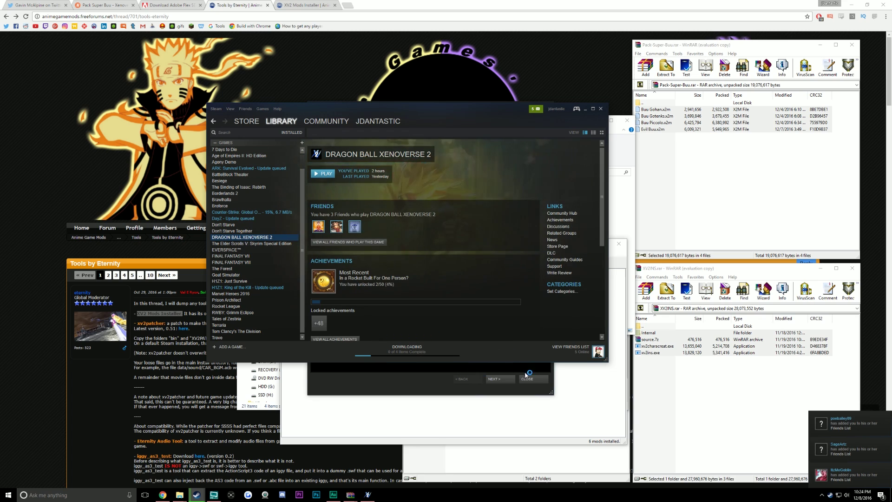
left_click(325, 174)
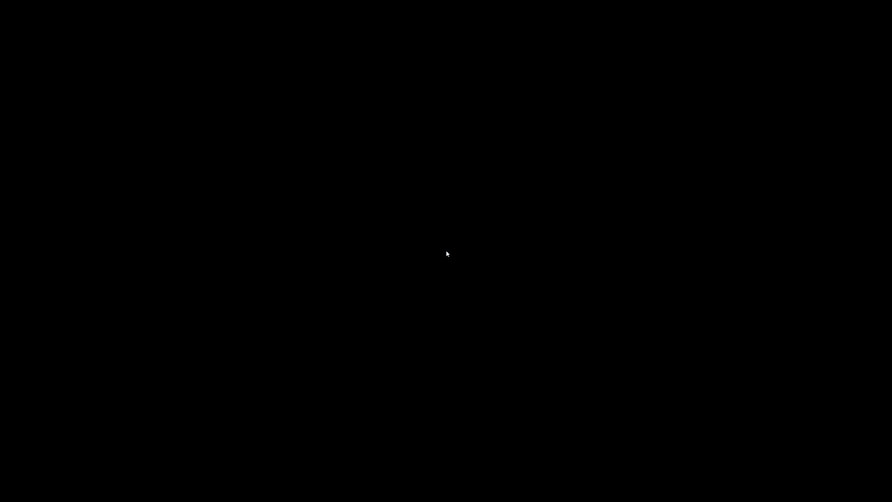
left_click(486, 263)
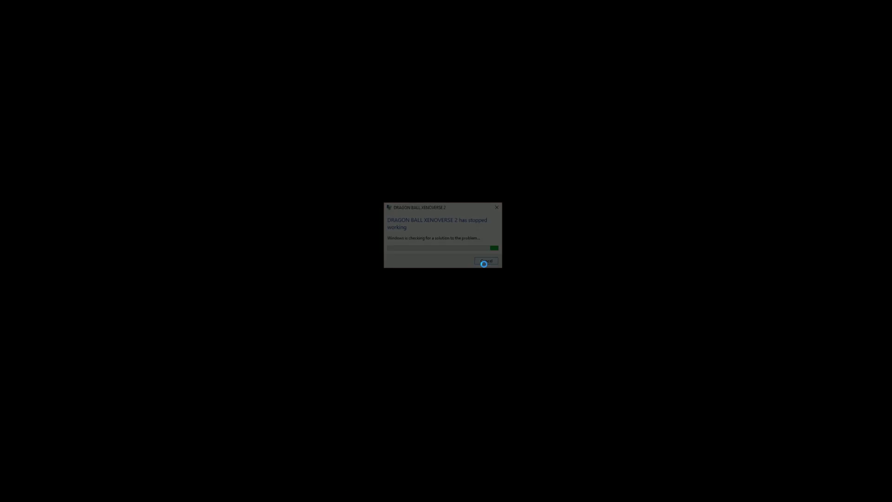
Step: Launch DRAGON BALL XENOVERSE 2 again from Steam and skip through the startup screens to the title screen
left_click(327, 175)
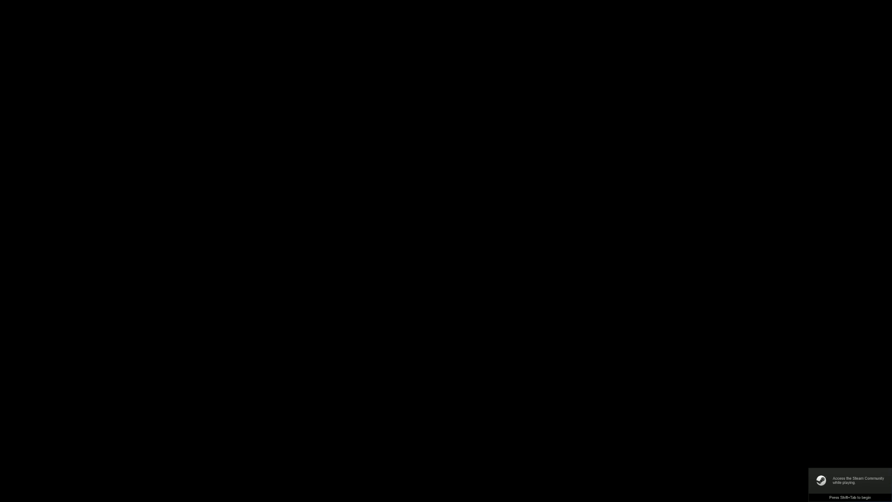
key("Return")
key("Return")
key("Return")
key("Return")
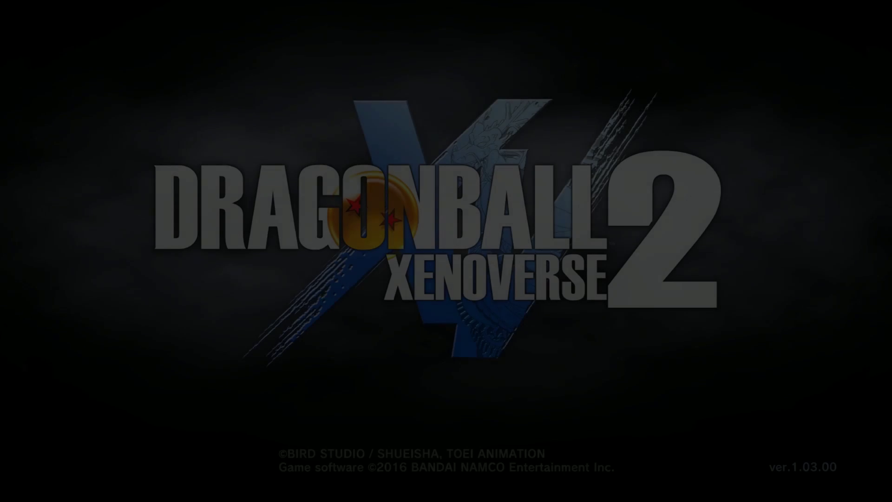